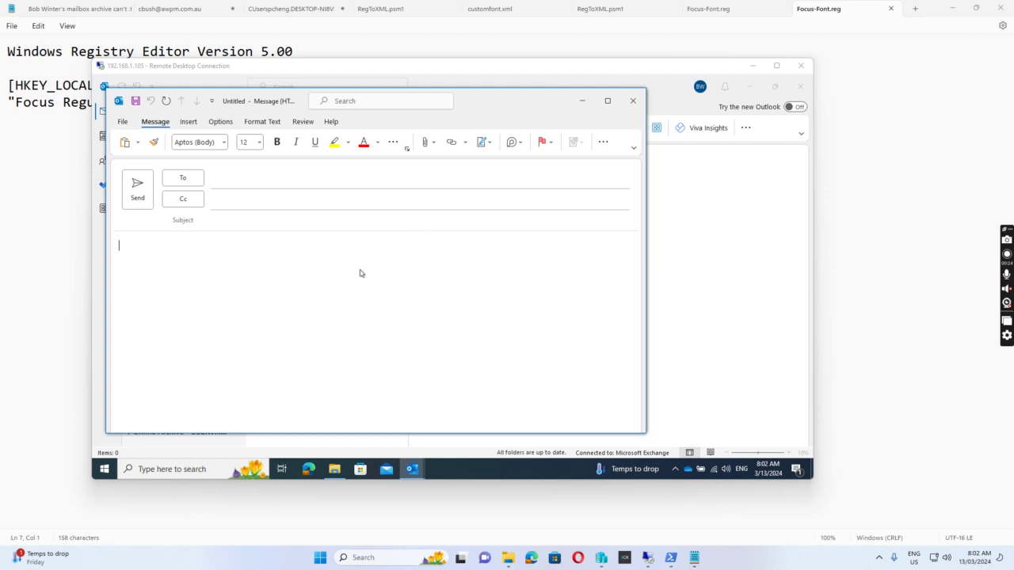
# Close the blank untitled message whose default font was Aptos (Body) 12.
pyautogui.click(633, 100)
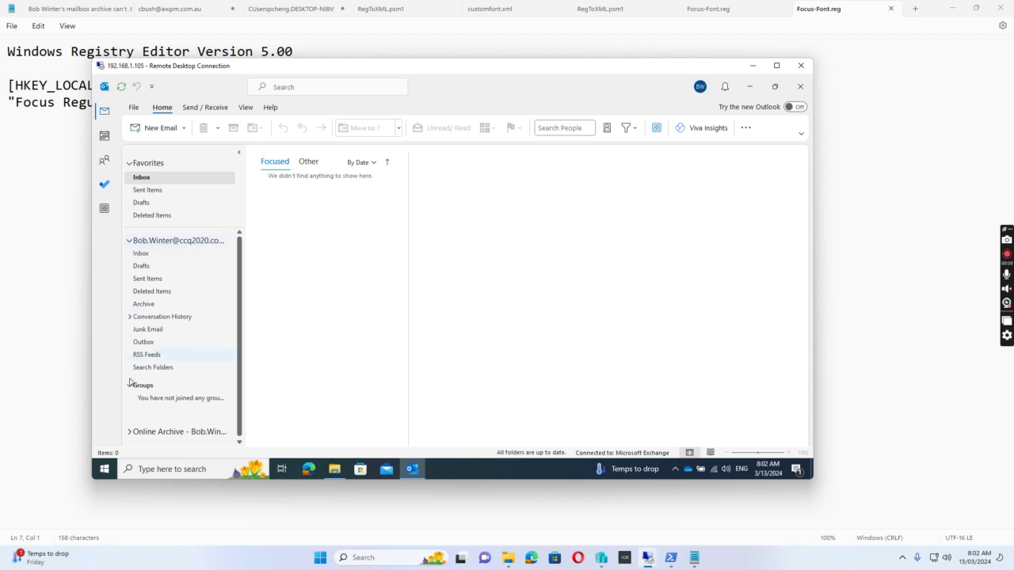
# Close the Untitled message and open Outlook Options from the File backstage.
pyautogui.click(108, 135)
pyautogui.click(133, 108)
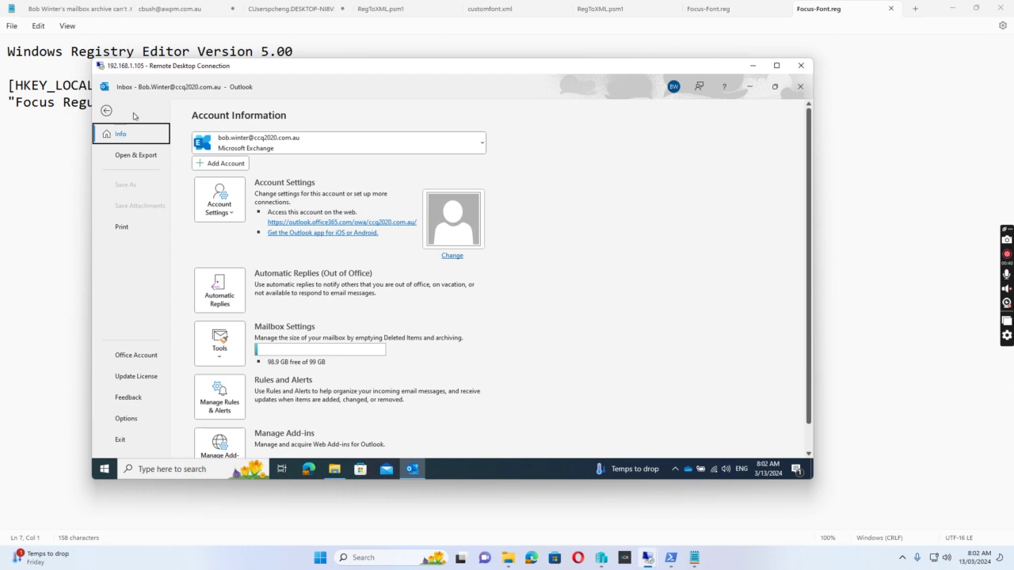
pyautogui.click(129, 420)
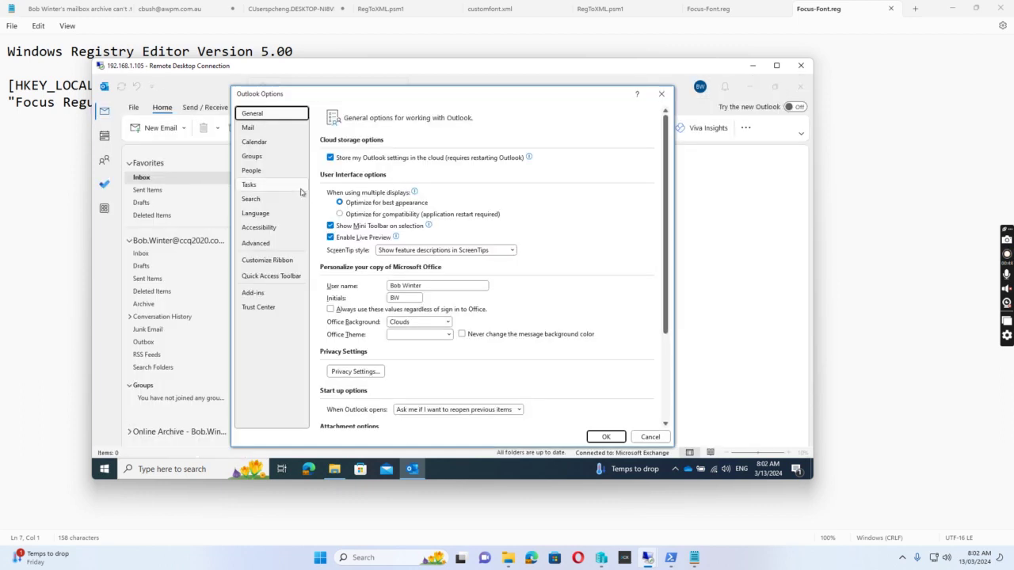
# Open Signatures and Stationery through Mail options' Stationery and Fonts button.
pyautogui.click(249, 129)
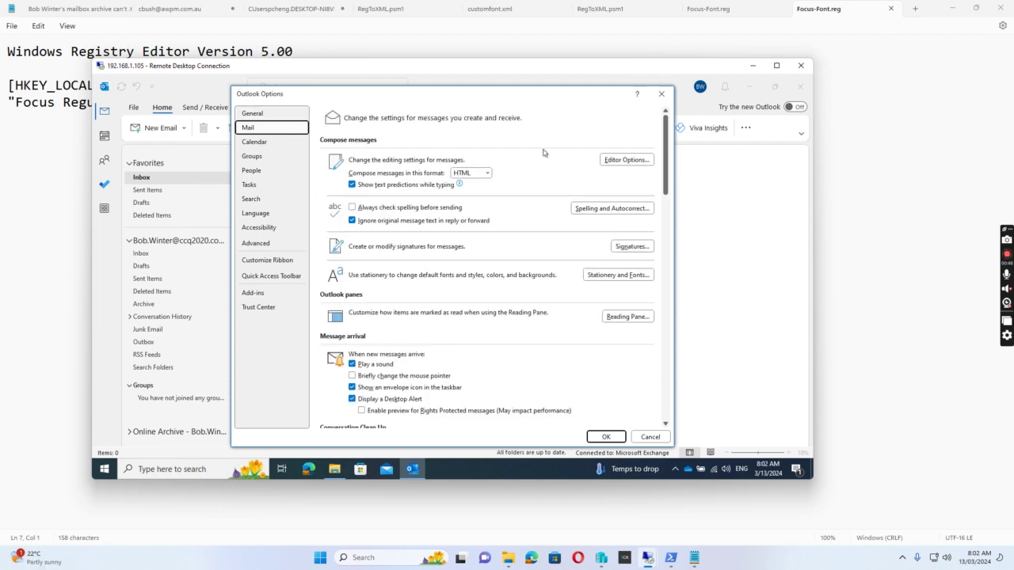
pyautogui.click(616, 277)
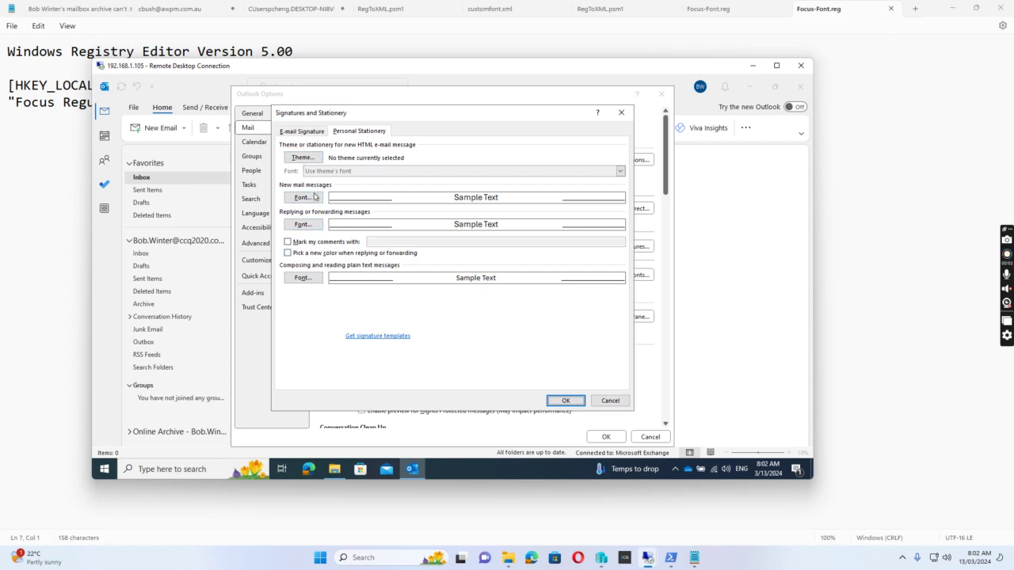
# Open the new mail messages Font dialog and scroll the font list toward Calibri.
pyautogui.click(301, 198)
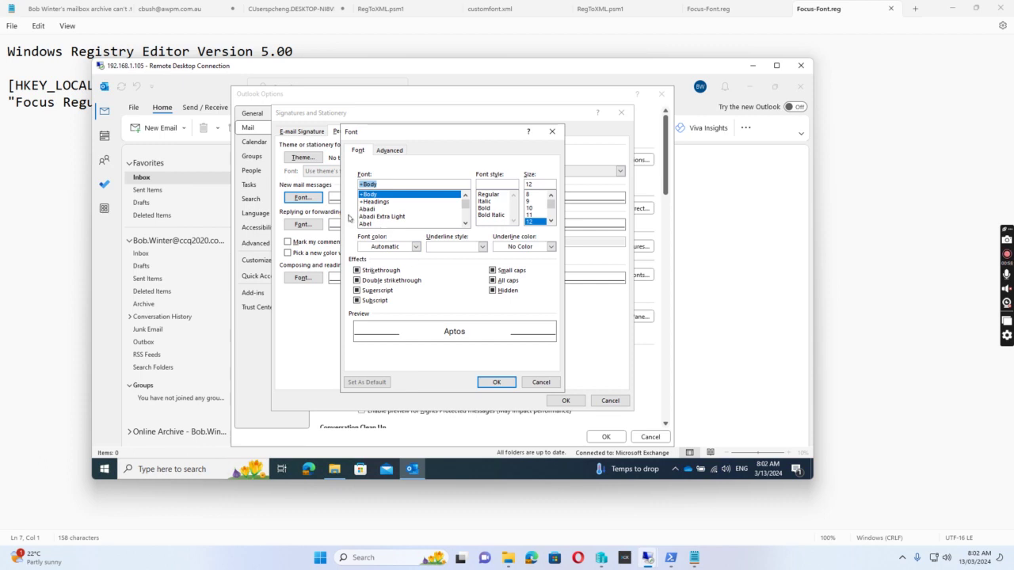
pyautogui.scroll(-3, 455, 225)
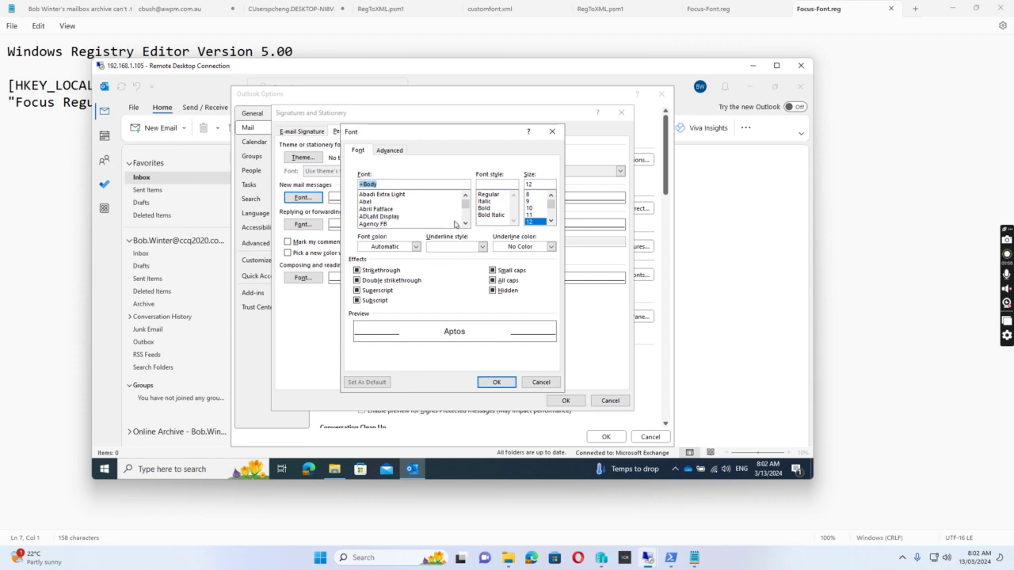
pyautogui.scroll(-5, 455, 224)
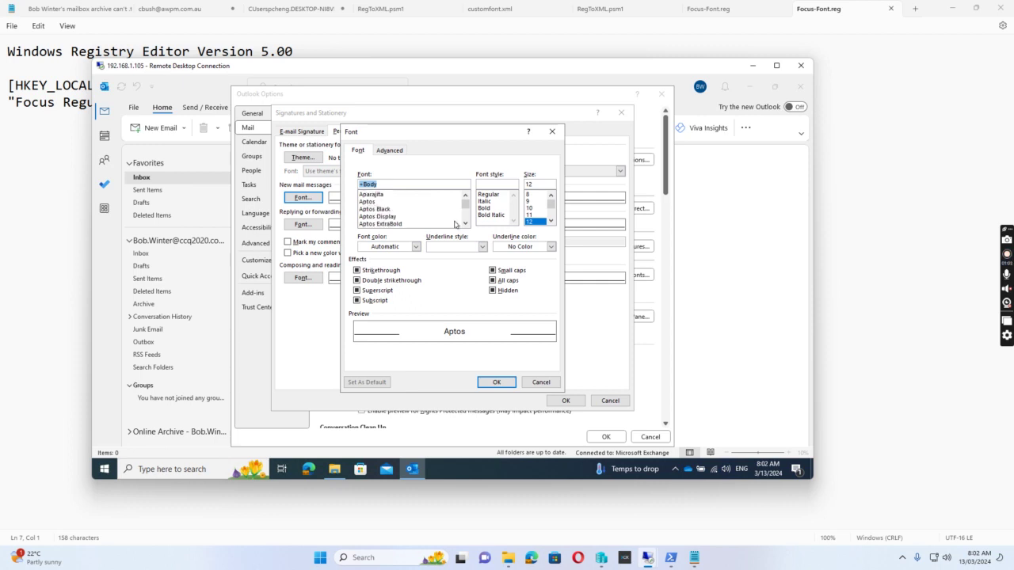
pyautogui.scroll(-8, 456, 224)
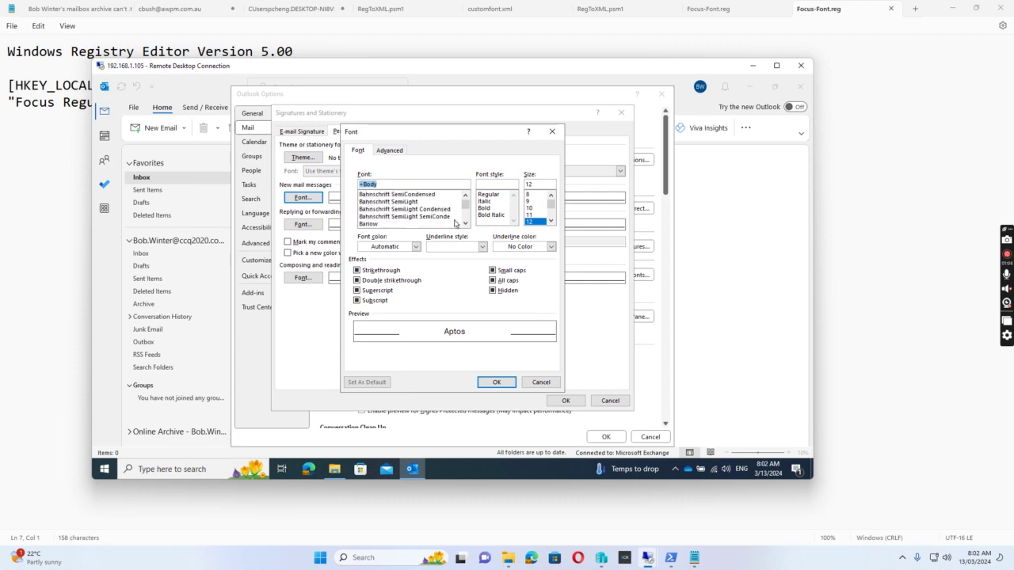
pyautogui.scroll(-3, 449, 219)
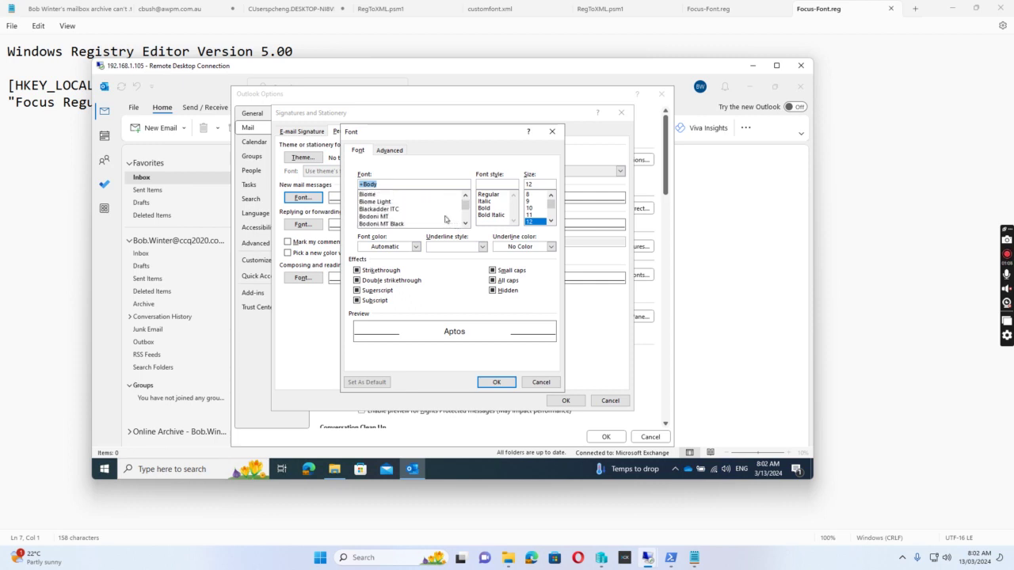
pyautogui.scroll(-2, 446, 220)
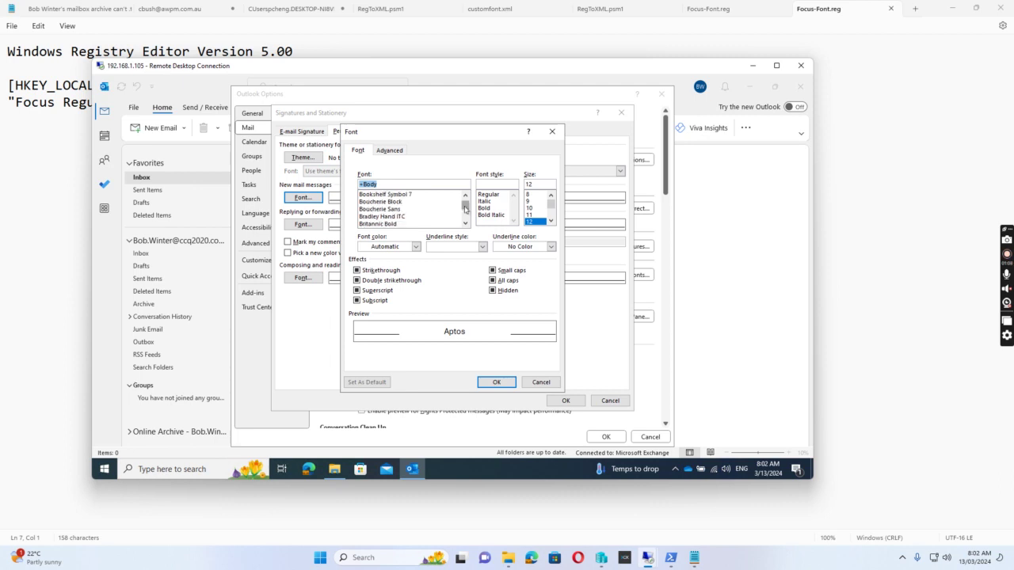
pyautogui.moveTo(466, 207); pyautogui.dragTo(467, 212)
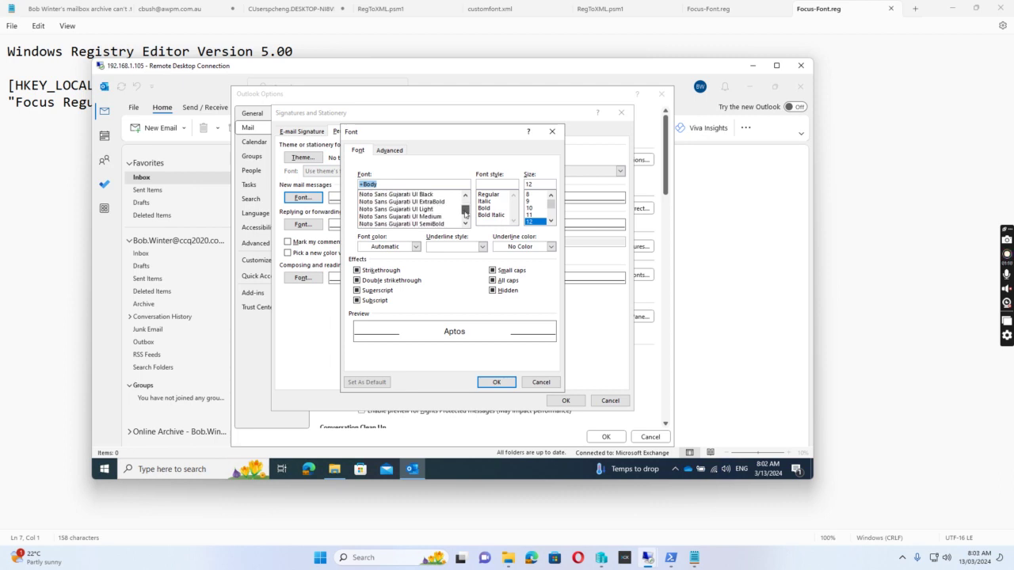
pyautogui.moveTo(466, 212); pyautogui.dragTo(466, 202)
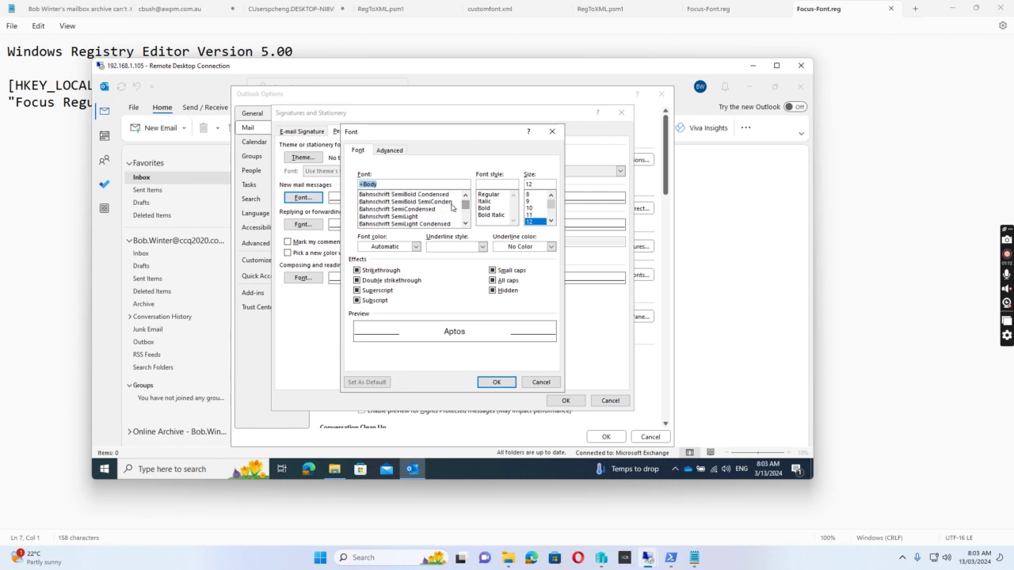
pyautogui.scroll(-2, 420, 210)
pyautogui.scroll(3, 416, 210)
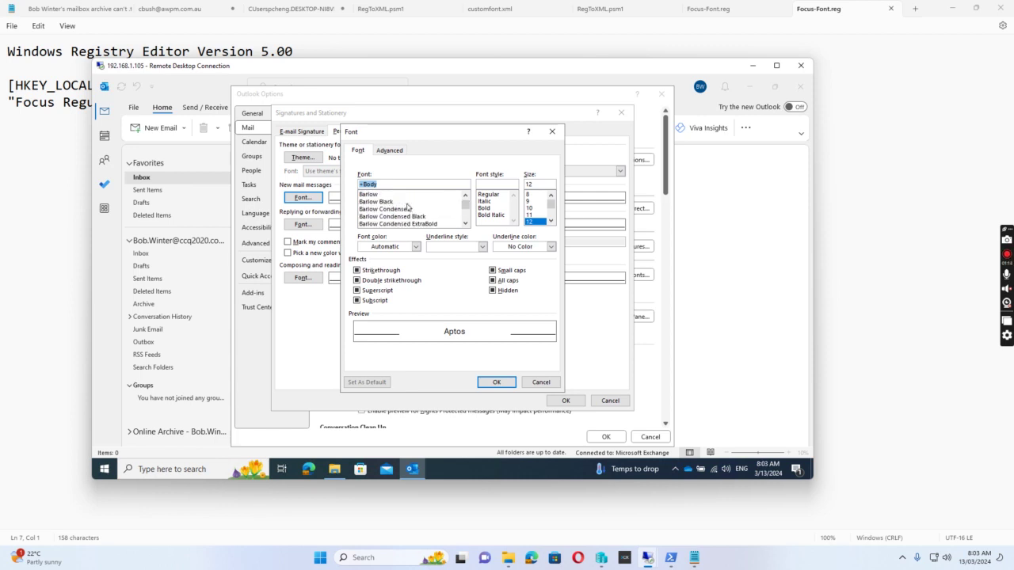
pyautogui.scroll(3, 407, 206)
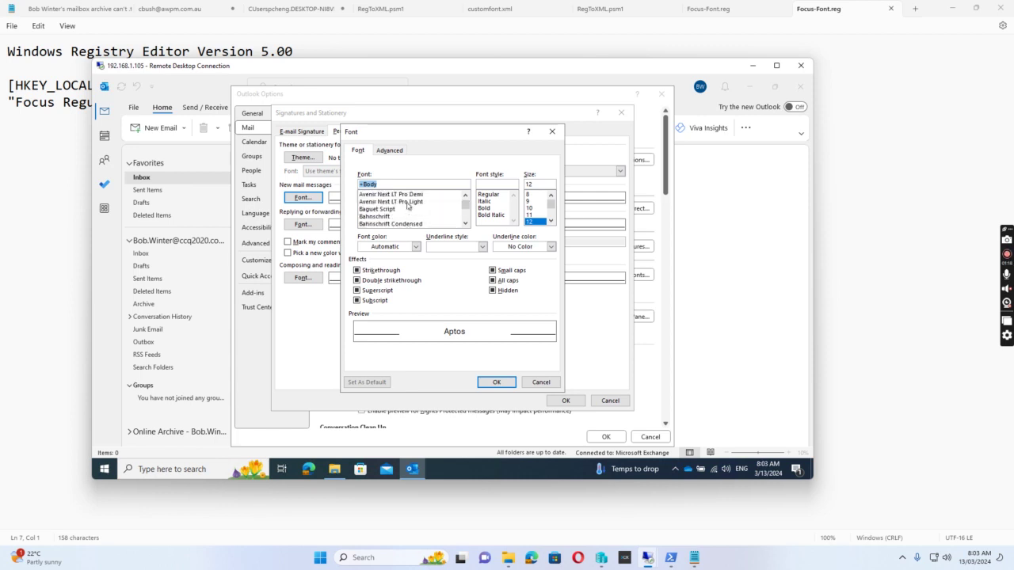
pyautogui.scroll(-2, 407, 205)
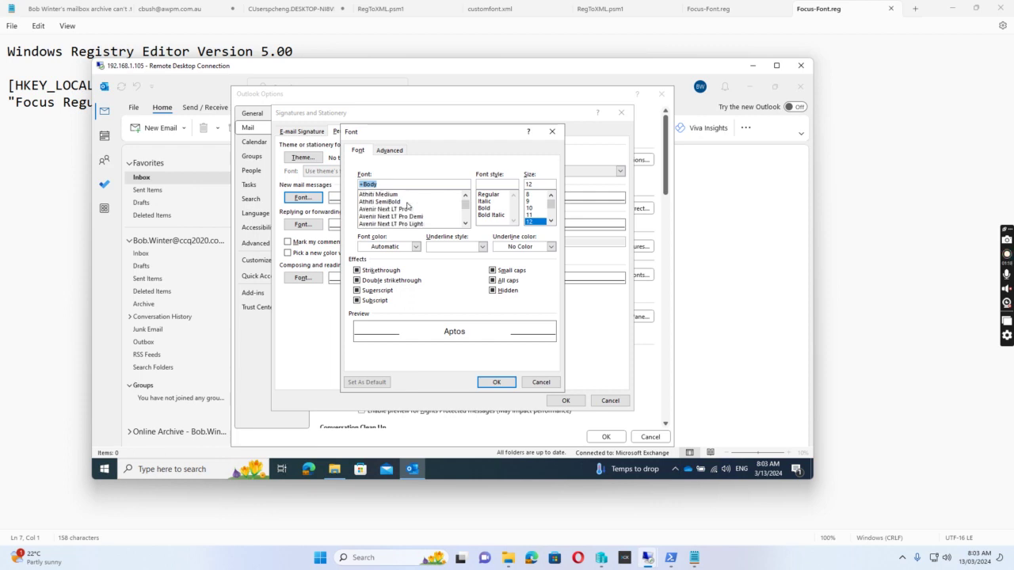
pyautogui.scroll(-6, 407, 205)
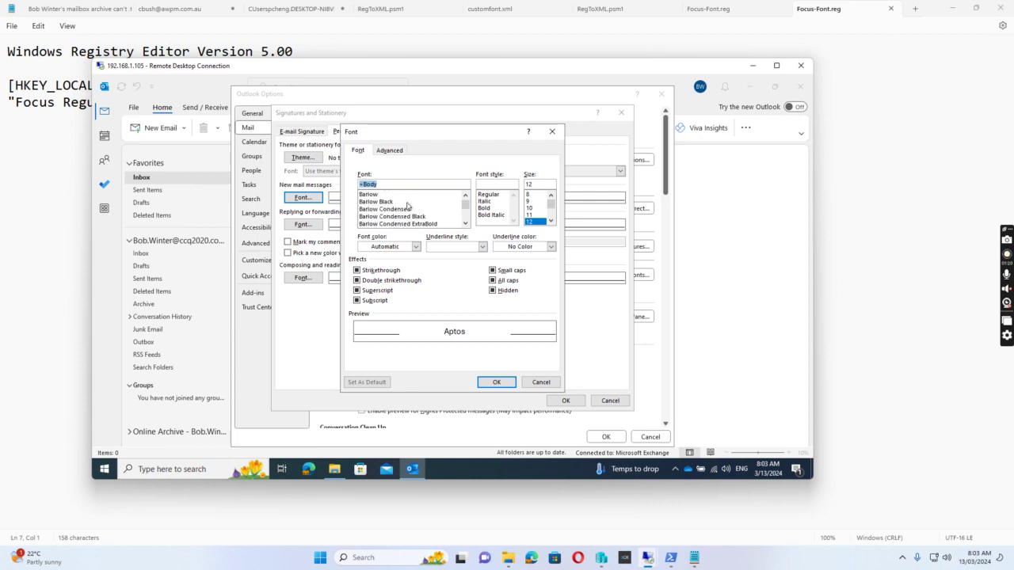
pyautogui.scroll(-6, 408, 206)
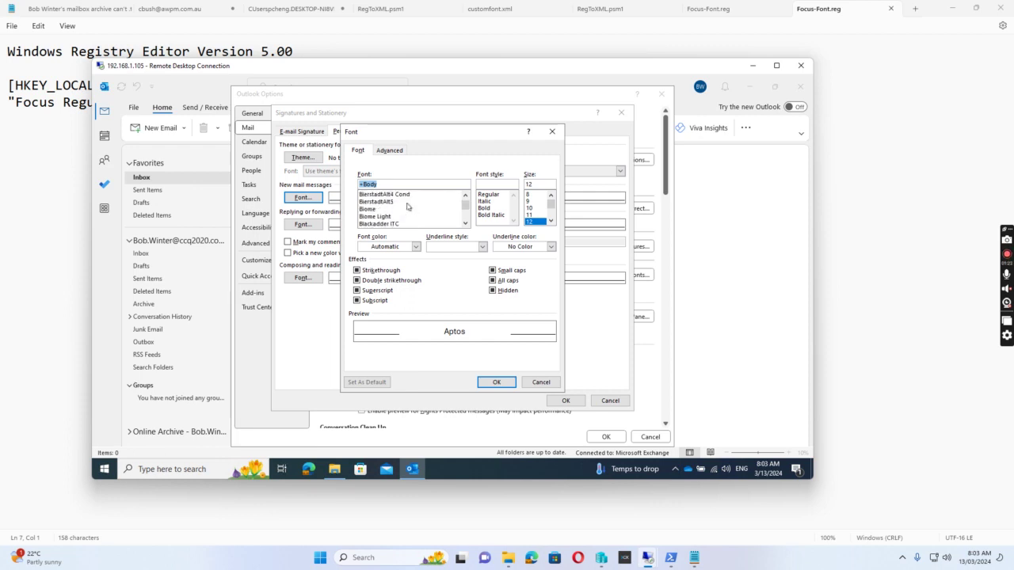
pyautogui.scroll(-5, 407, 206)
pyautogui.scroll(1, 406, 204)
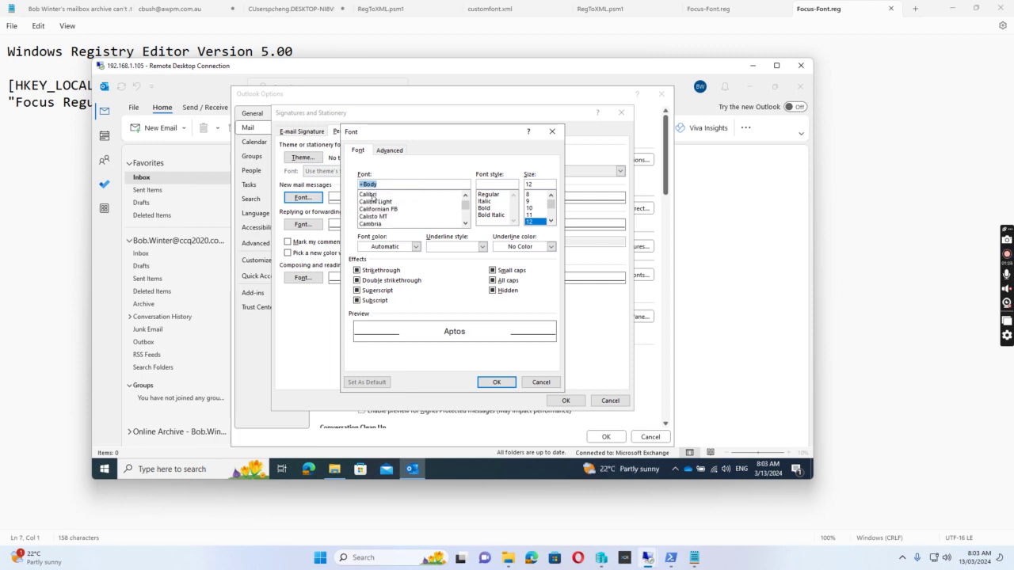
# Select Calibri, cancel the font change, and start a Windows search on the remote desktop.
pyautogui.click(372, 196)
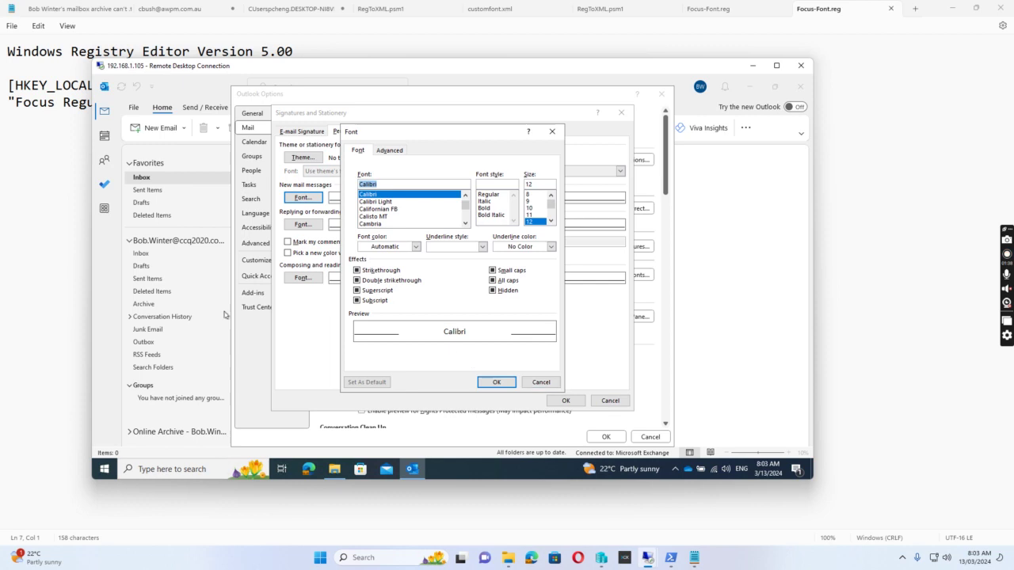
pyautogui.click(534, 383)
pyautogui.click(158, 470)
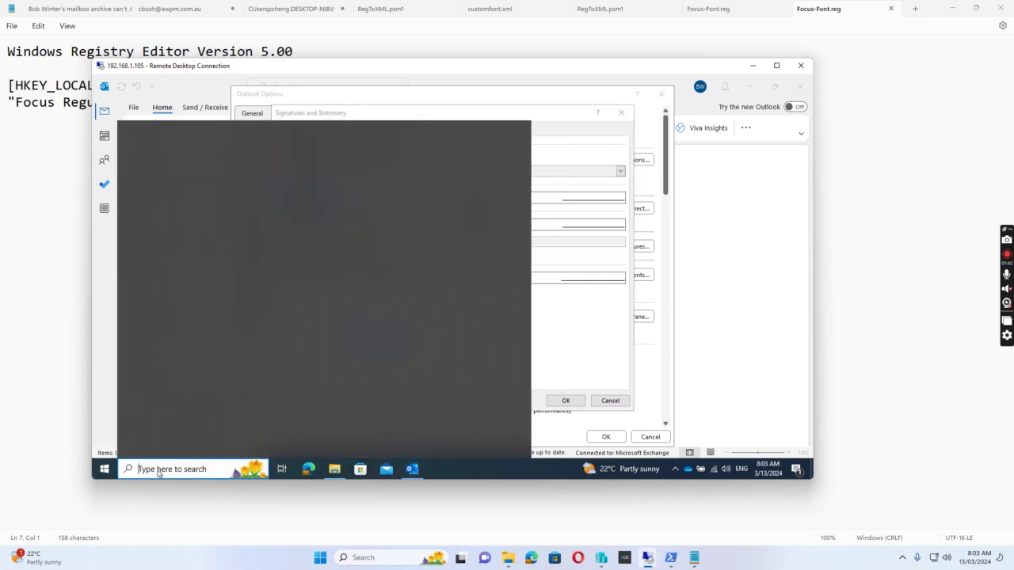
# Launch Registry Editor and expand HKCU\SOFTWARE\Microsoft\Office\16.0\Common.
pyautogui.write('reg')
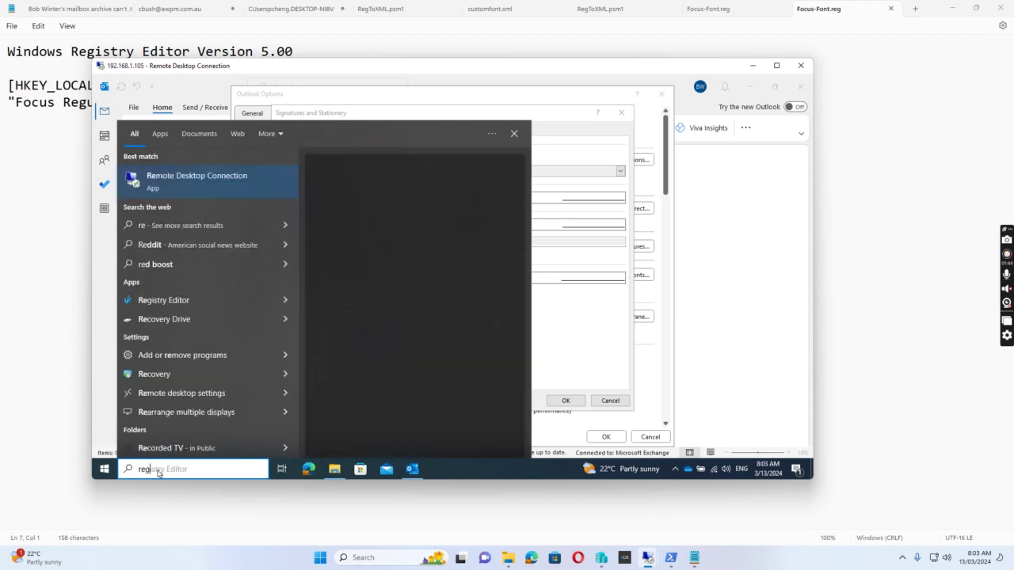
pyautogui.click(164, 185)
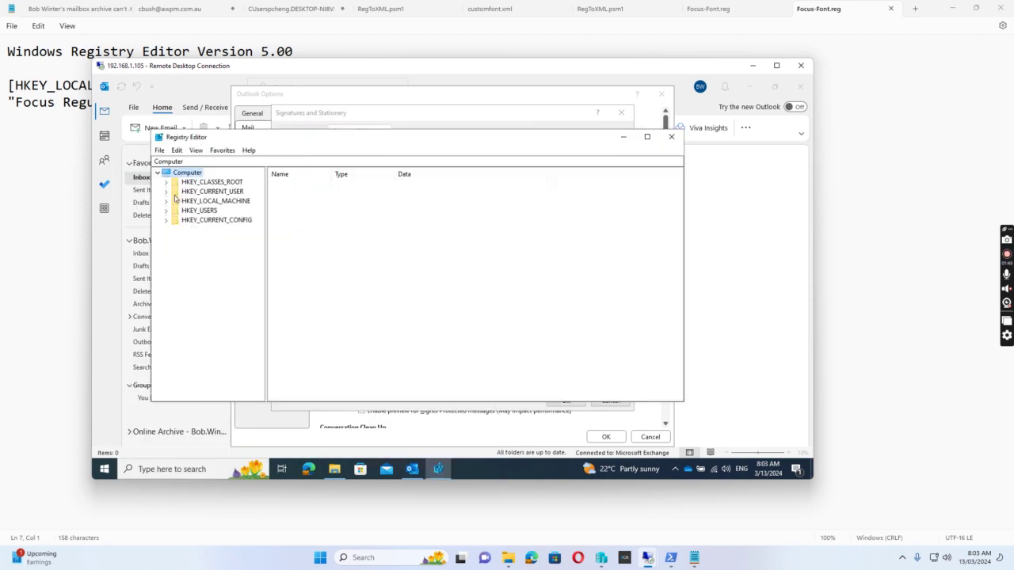
pyautogui.click(167, 193)
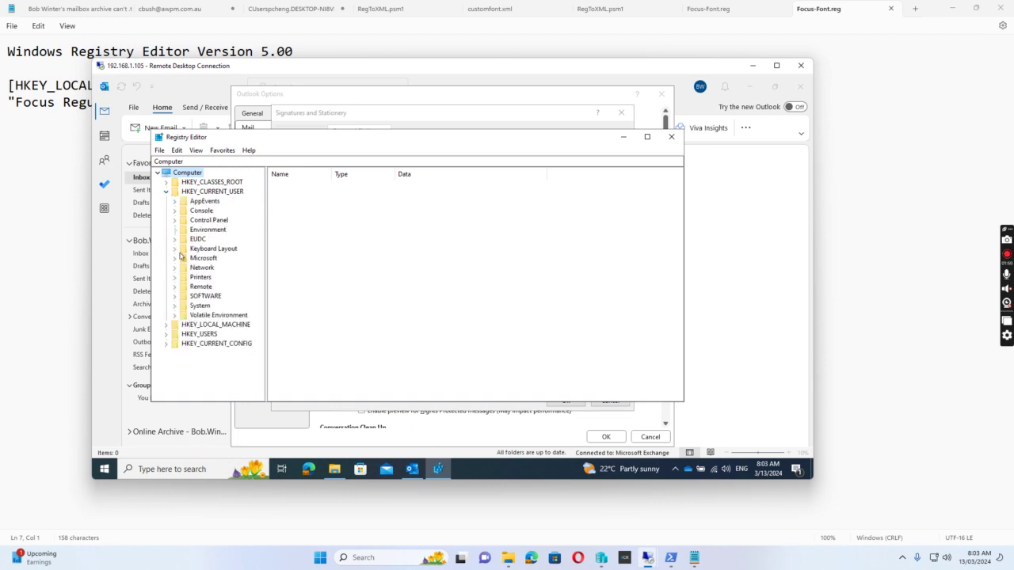
pyautogui.click(175, 297)
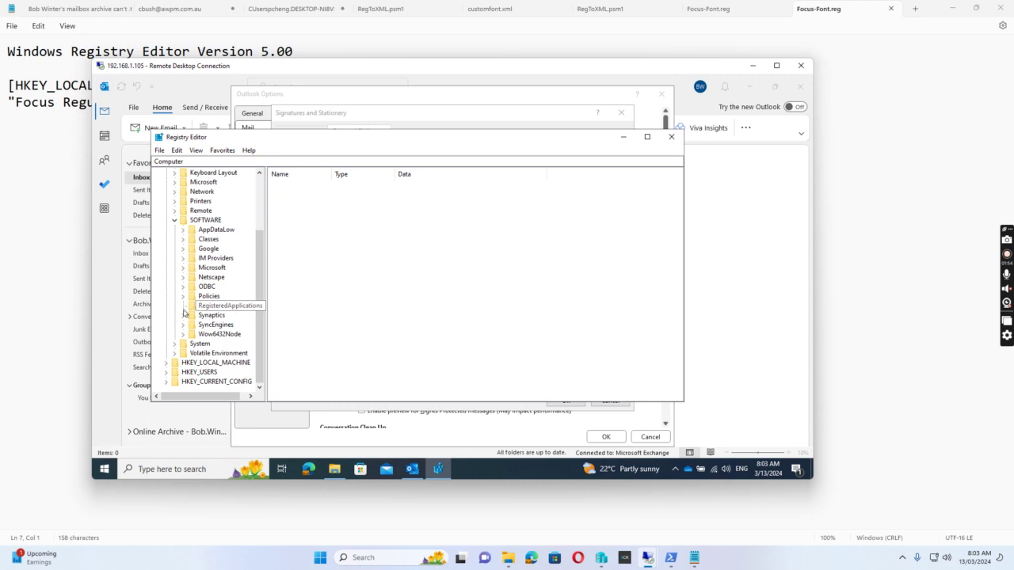
pyautogui.click(183, 269)
pyautogui.scroll(-8, 190, 277)
pyautogui.scroll(-6, 193, 281)
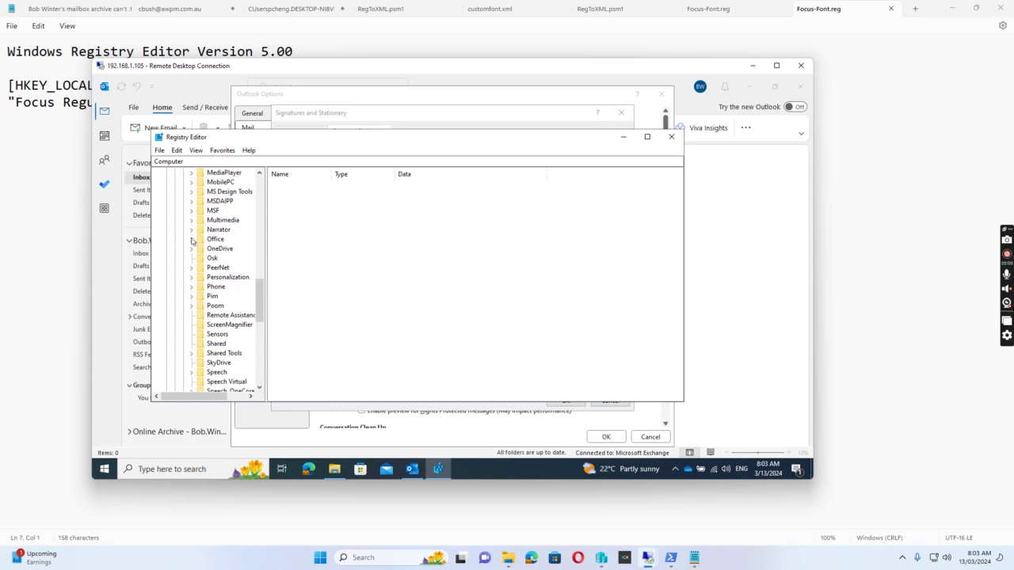
pyautogui.click(191, 239)
pyautogui.click(200, 250)
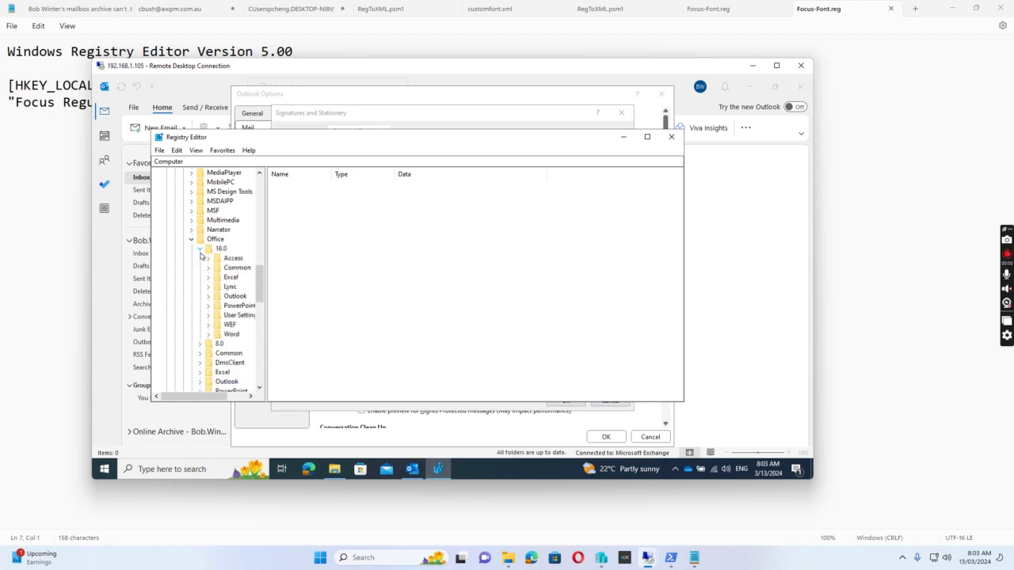
pyautogui.click(208, 269)
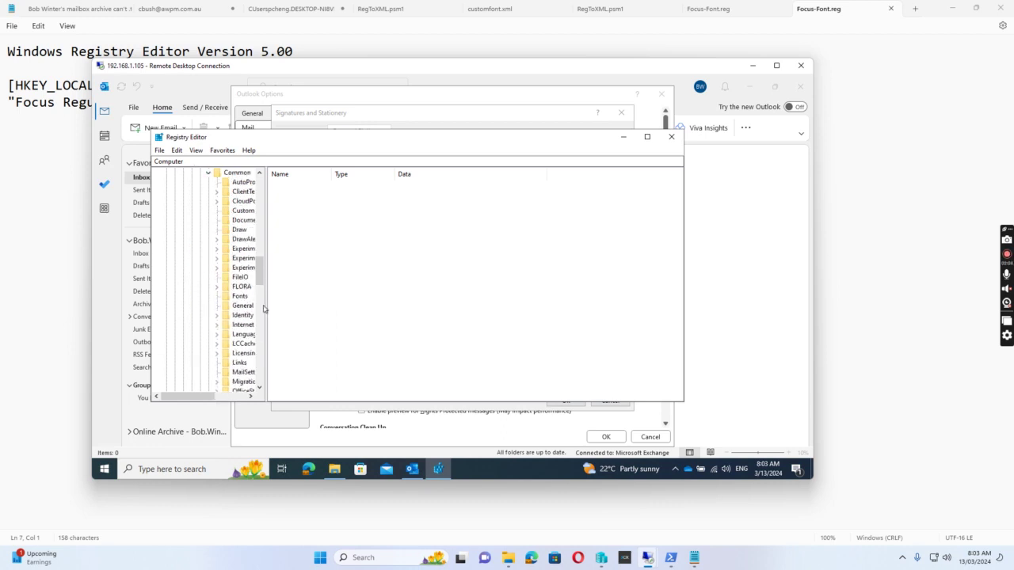
# Widen the key tree, select MailSettings, and widen the Name column to show its values.
pyautogui.moveTo(264, 307); pyautogui.dragTo(333, 305)
pyautogui.scroll(-1, 287, 362)
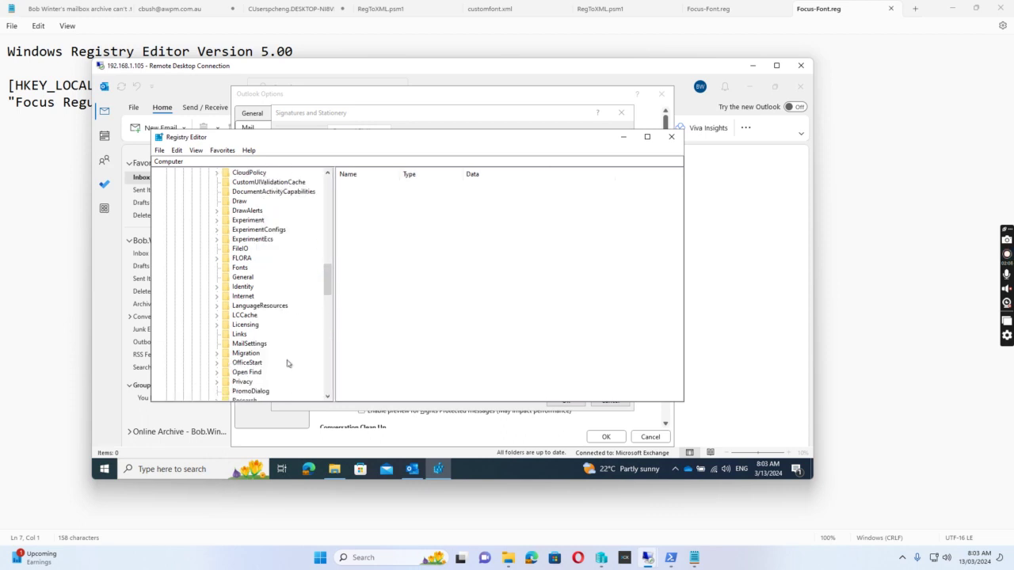
pyautogui.scroll(-1, 288, 363)
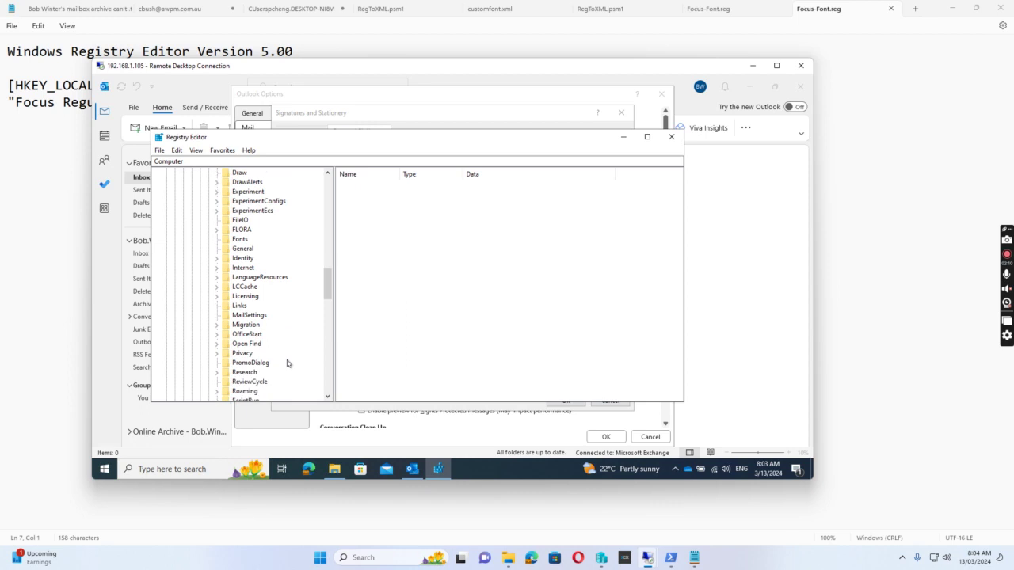
pyautogui.scroll(1, 278, 330)
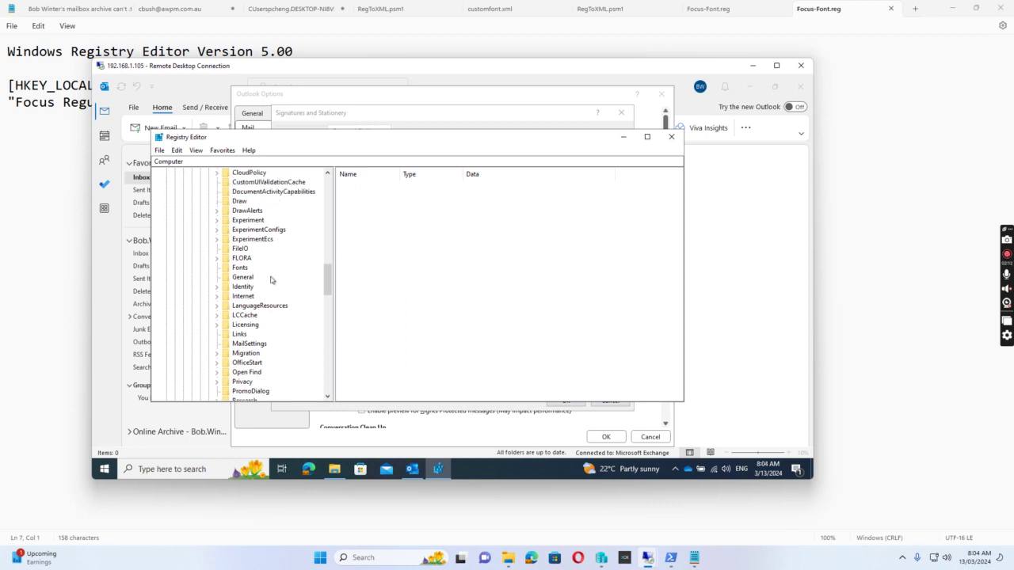
pyautogui.click(247, 347)
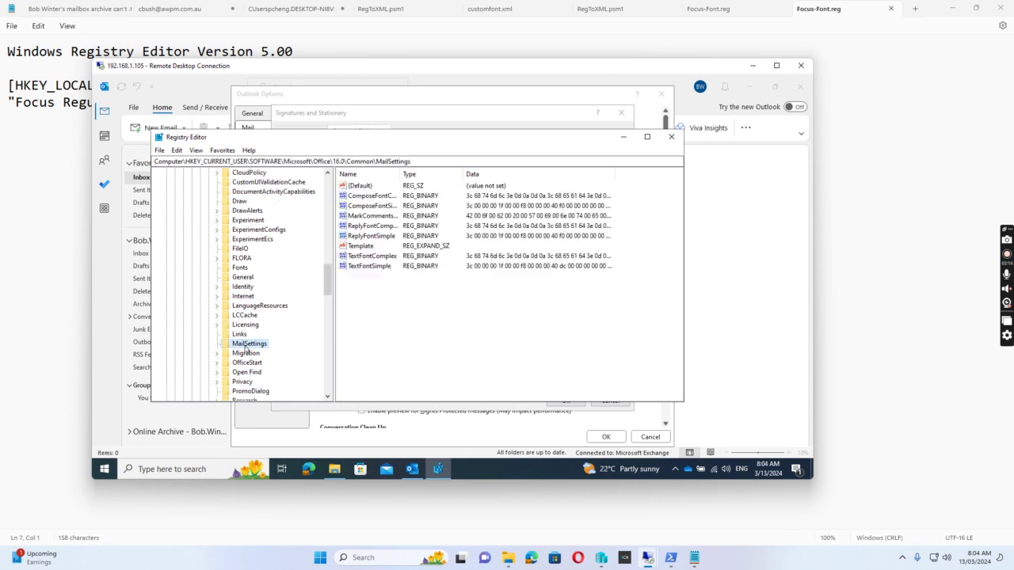
pyautogui.doubleClick(402, 175)
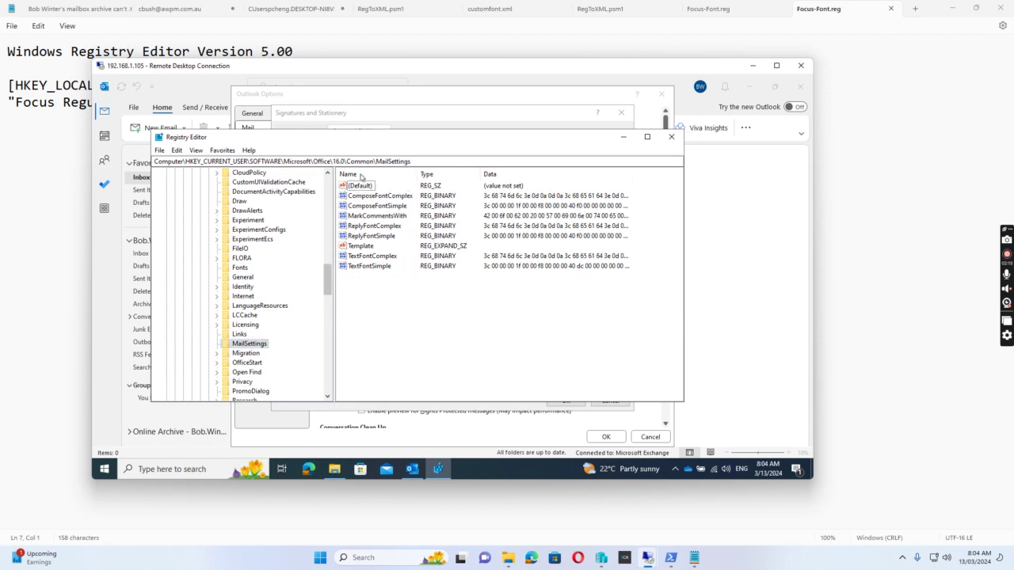
# Start exporting the MailSettings key to a .reg file.
pyautogui.rightClick(253, 345)
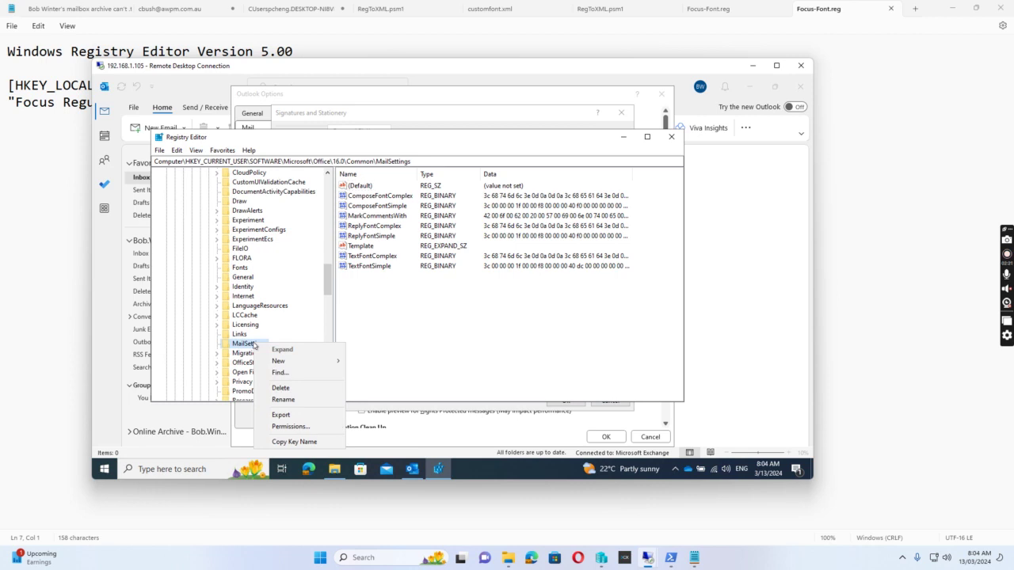
pyautogui.click(282, 416)
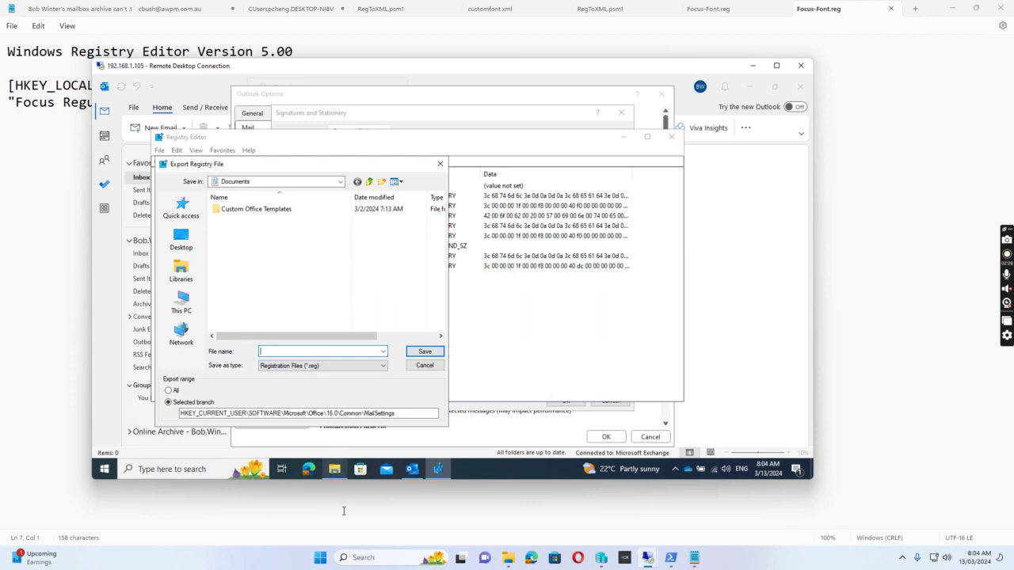
# Select outlookfont.reg in the C:\Outlookfont folder, then bring PowerShell forward.
pyautogui.moveTo(508, 558)
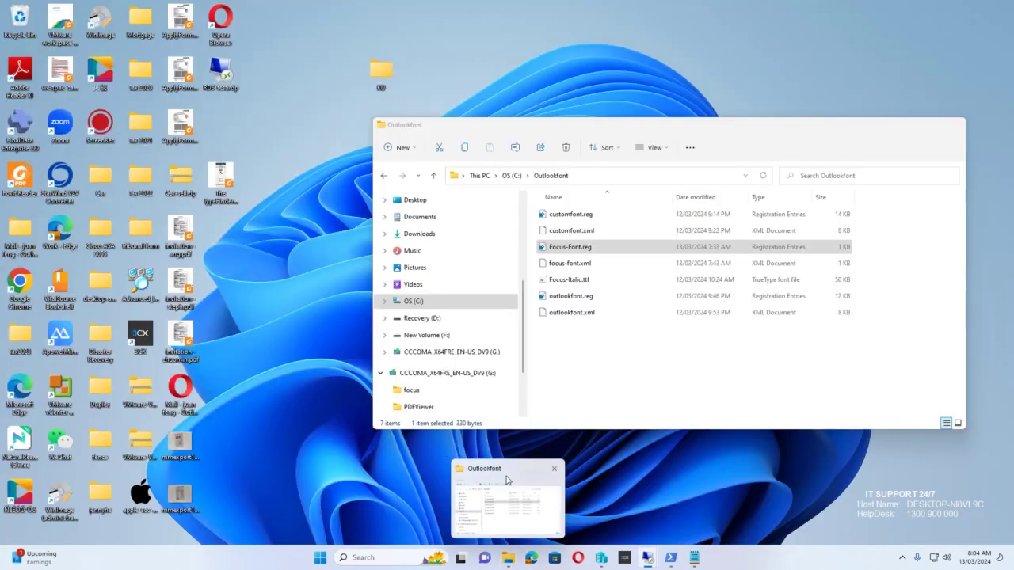
pyautogui.click(507, 480)
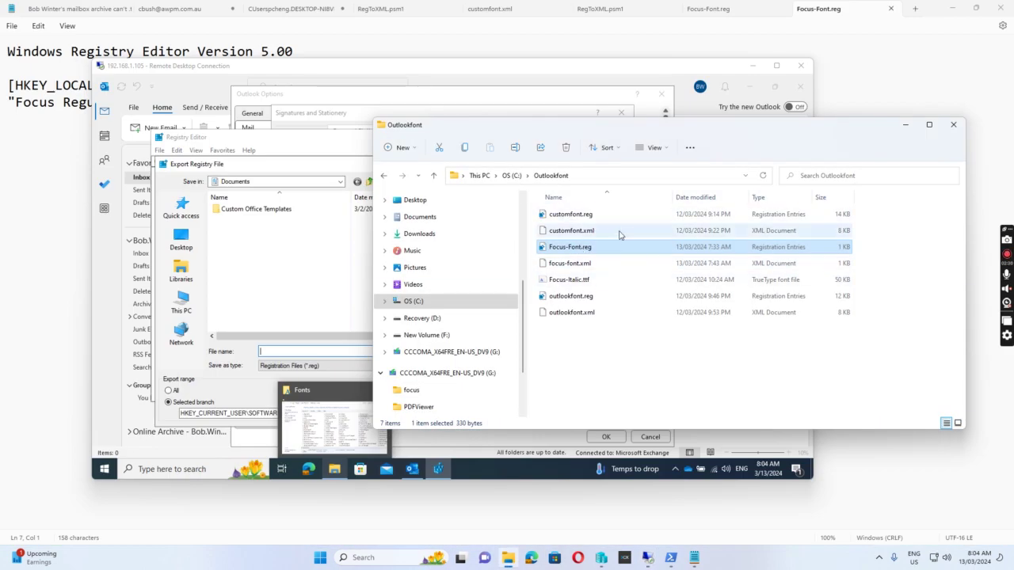
pyautogui.click(563, 295)
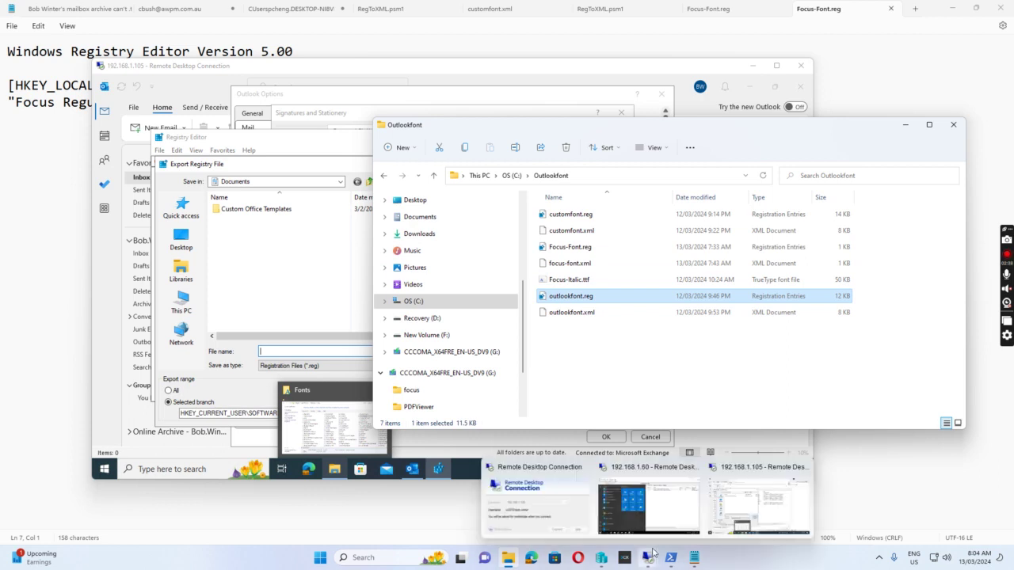
pyautogui.moveTo(670, 560)
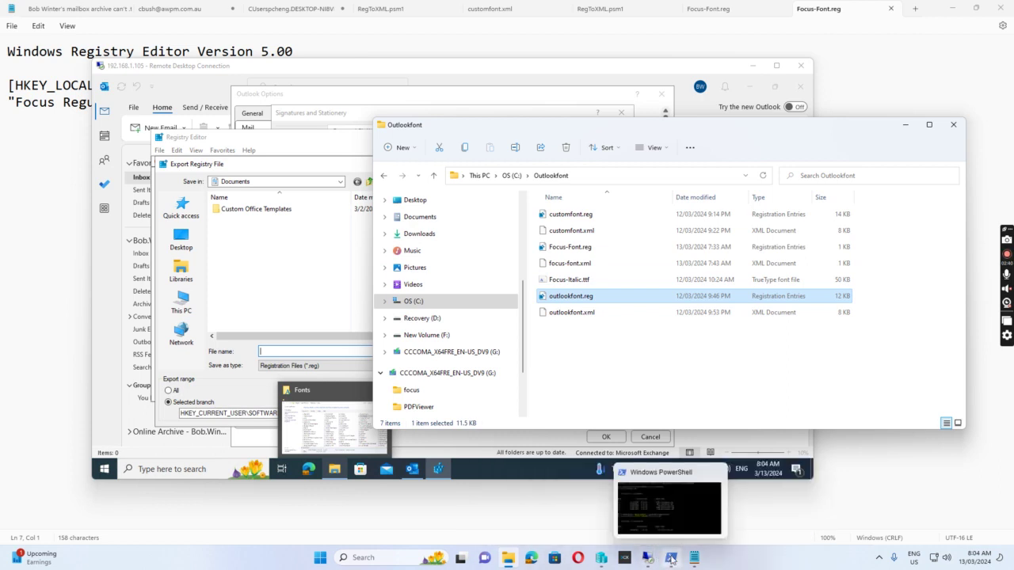
pyautogui.click(671, 560)
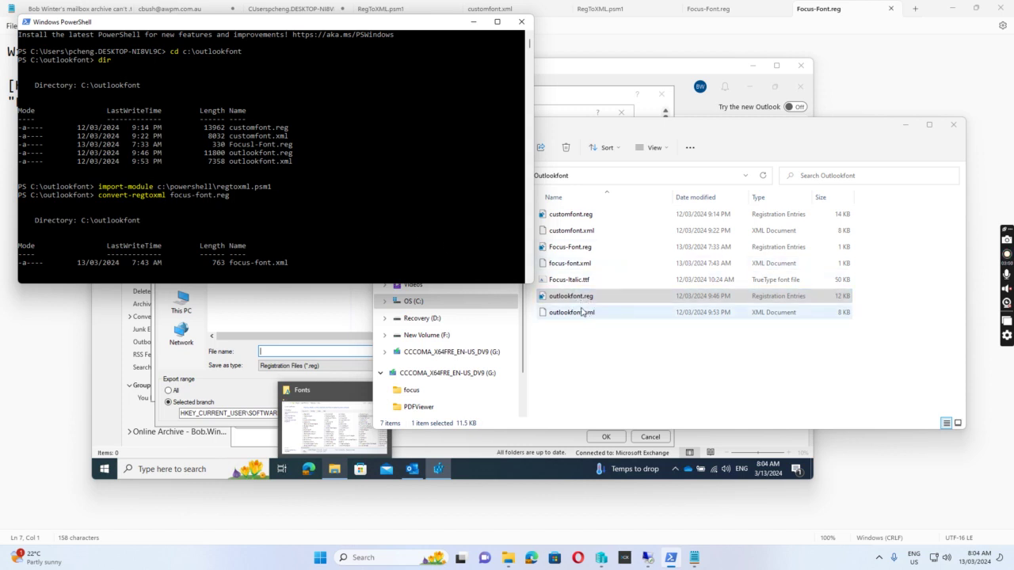
# Return to the Outlookfont folder and select the converted outlookfont.xml.
pyautogui.click(571, 232)
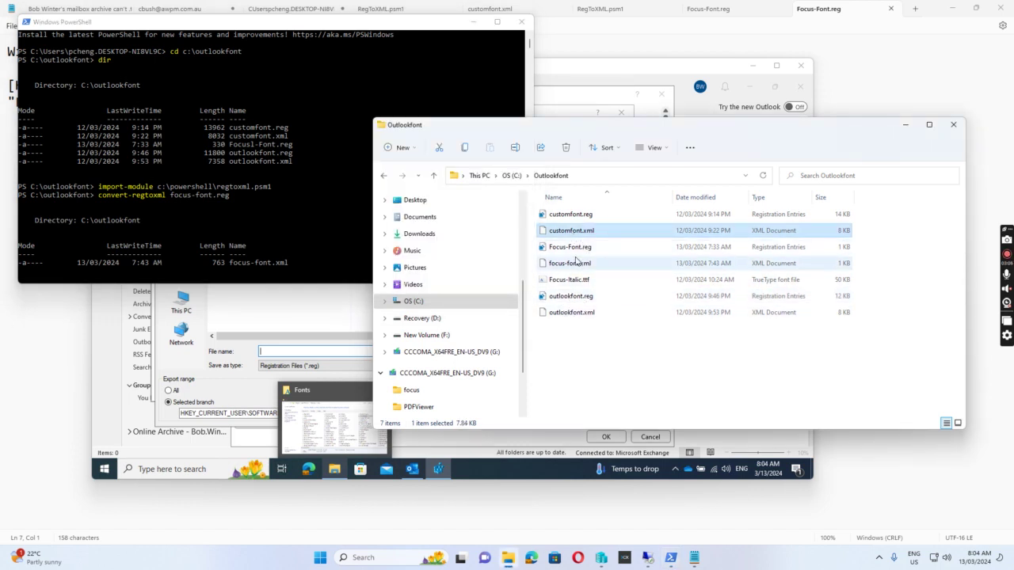
pyautogui.click(578, 315)
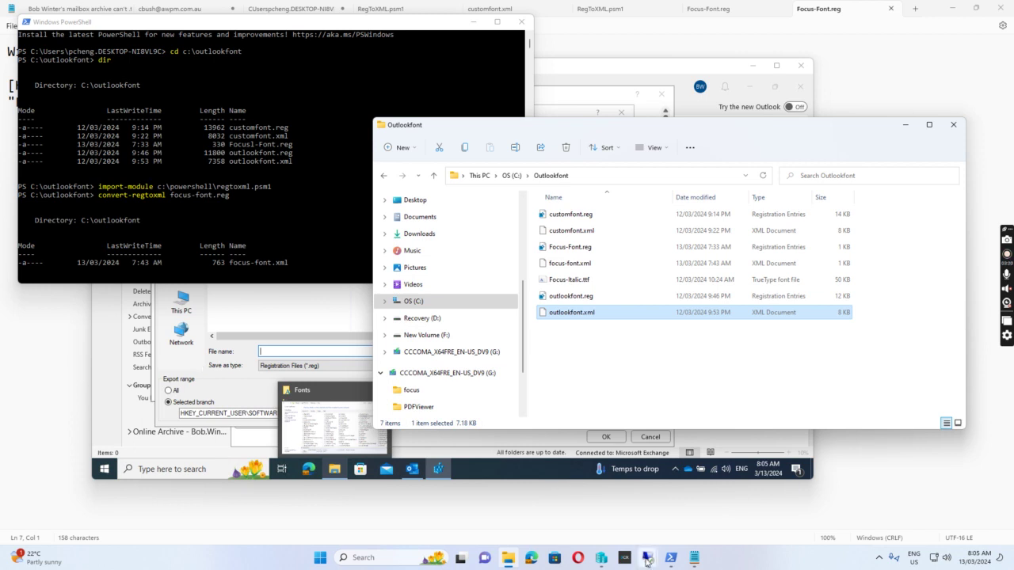
# Switch to the 192.168.1.60 server session and bring its C:\Temp folder forward.
pyautogui.moveTo(647, 562)
pyautogui.click(631, 472)
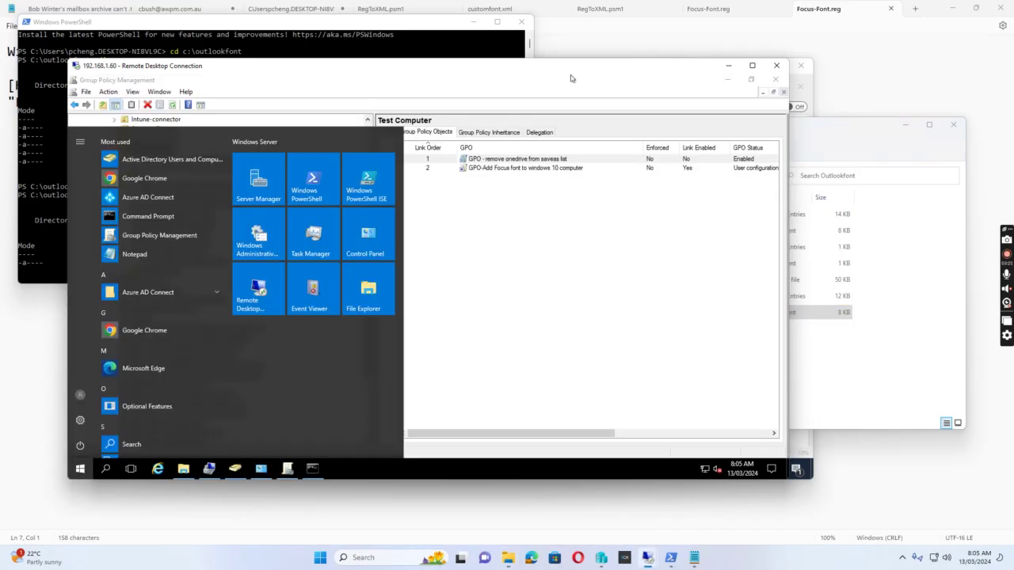
pyautogui.click(529, 253)
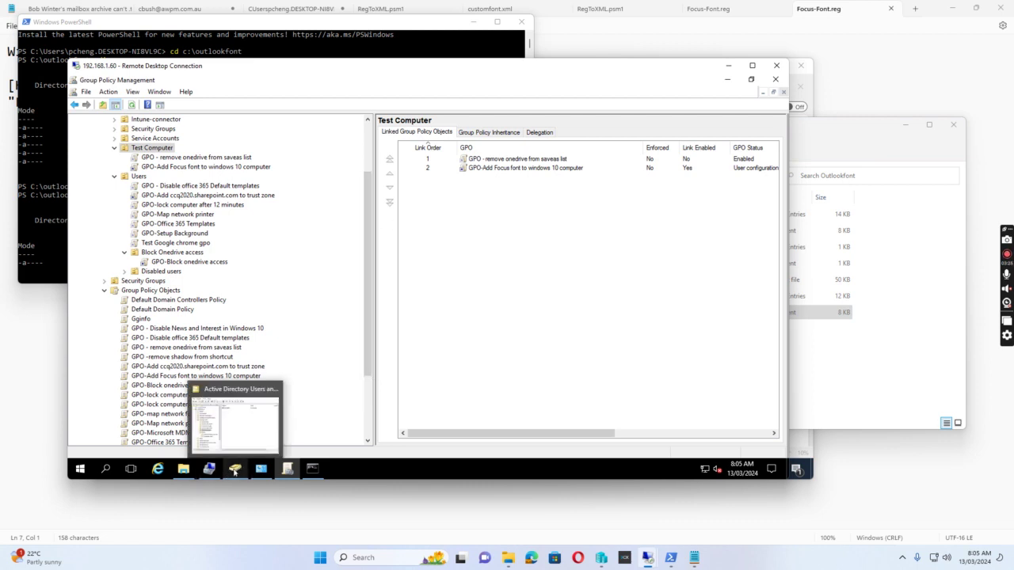
pyautogui.click(183, 469)
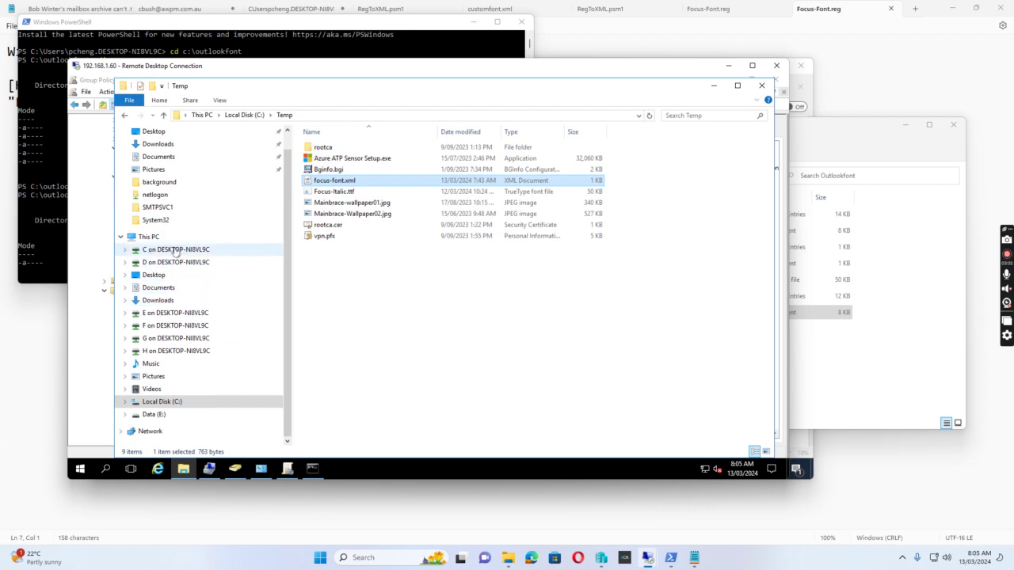
# Copy outlookfont.xml from the desktop's C:\Outlookfont folder.
pyautogui.click(176, 249)
pyautogui.scroll(-4, 328, 290)
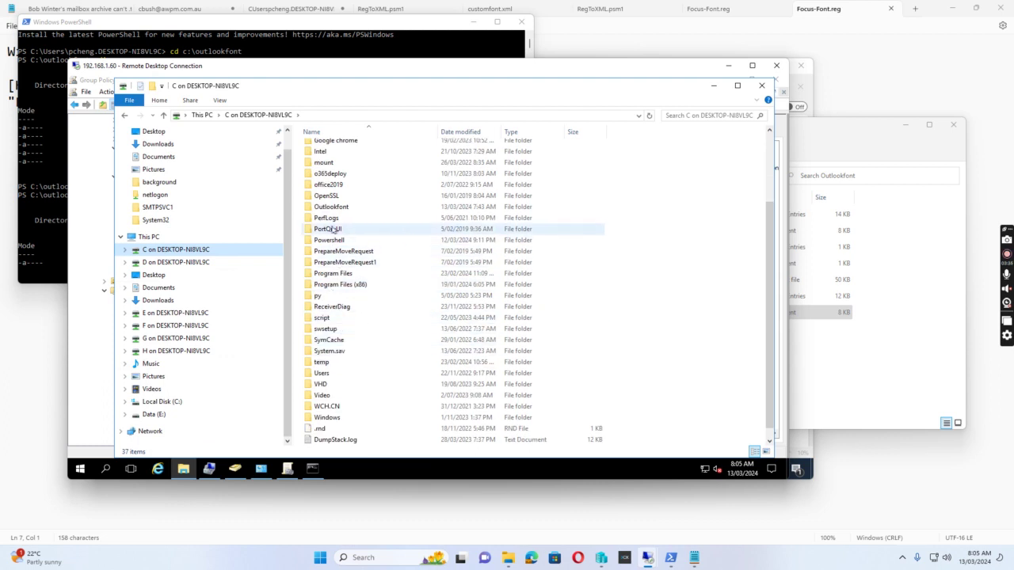
pyautogui.doubleClick(337, 208)
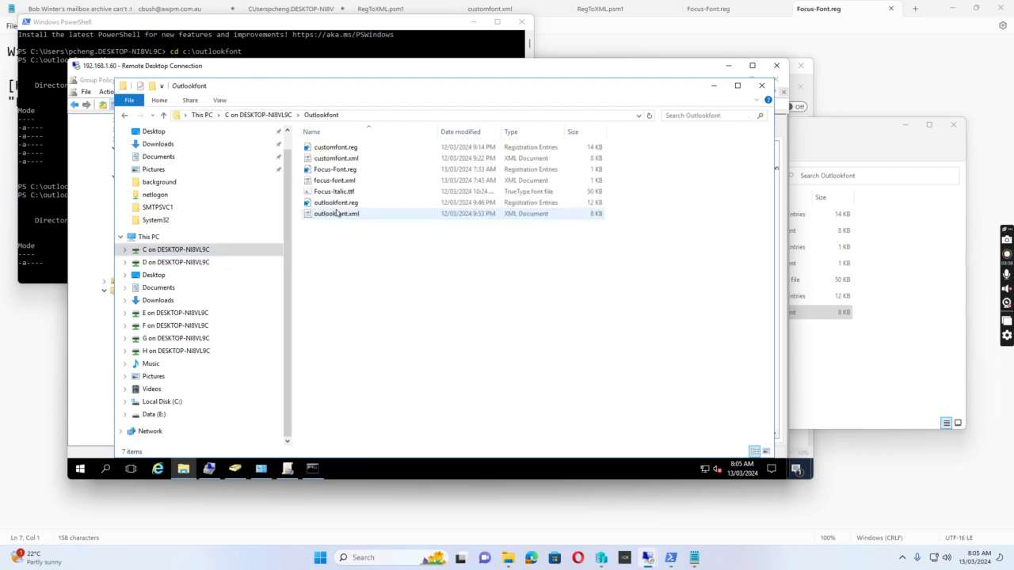
pyautogui.click(335, 214)
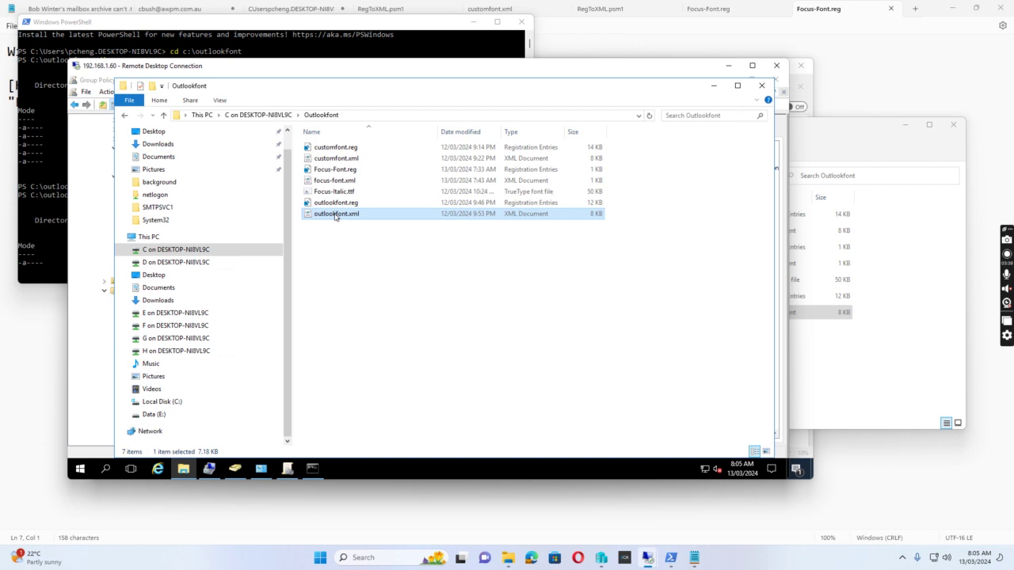
pyautogui.rightClick(336, 216)
pyautogui.click(362, 312)
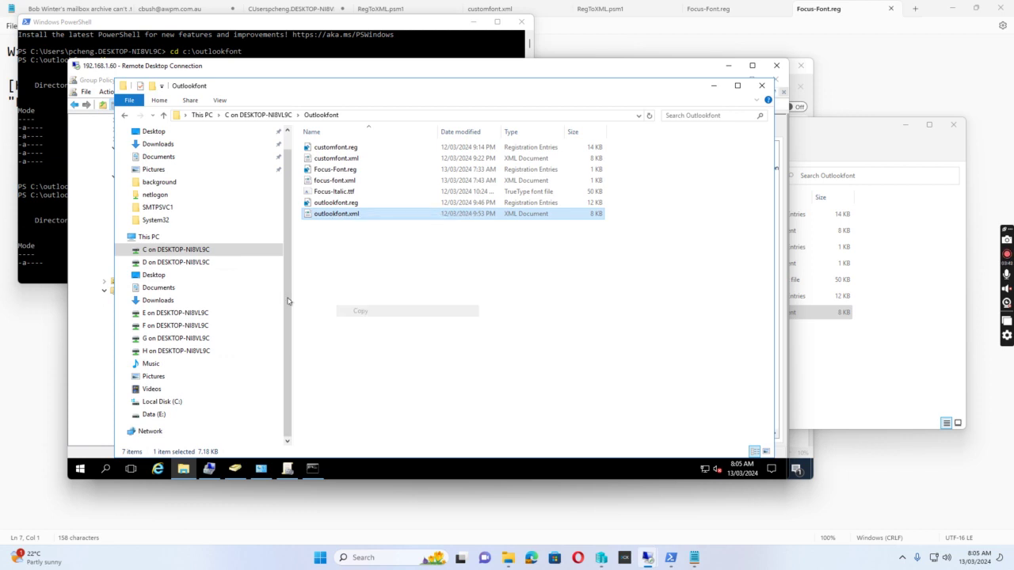
# Paste outlookfont.xml into the server's Local Disk (C:)\Temp folder.
pyautogui.scroll(1, 179, 210)
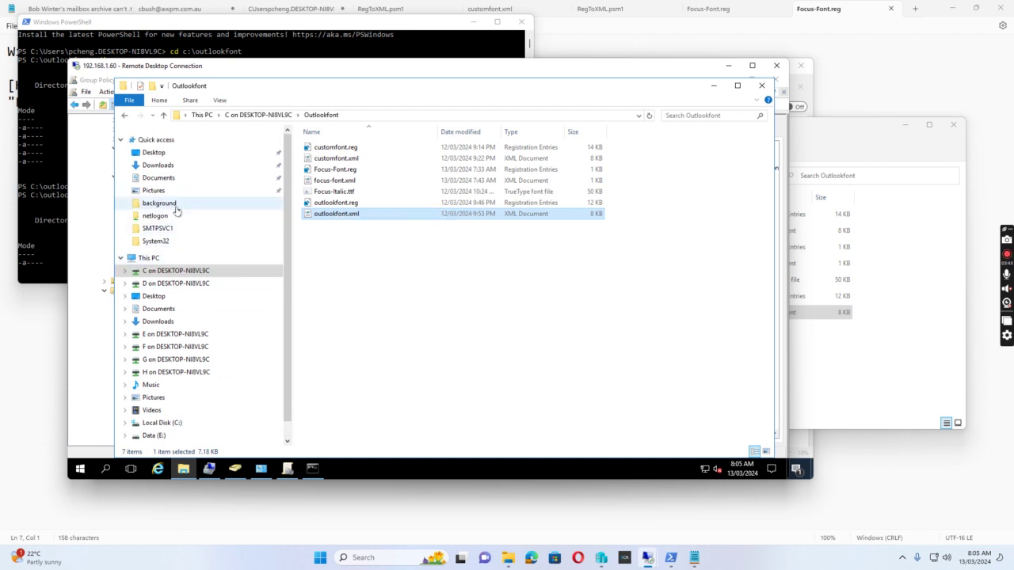
pyautogui.click(149, 259)
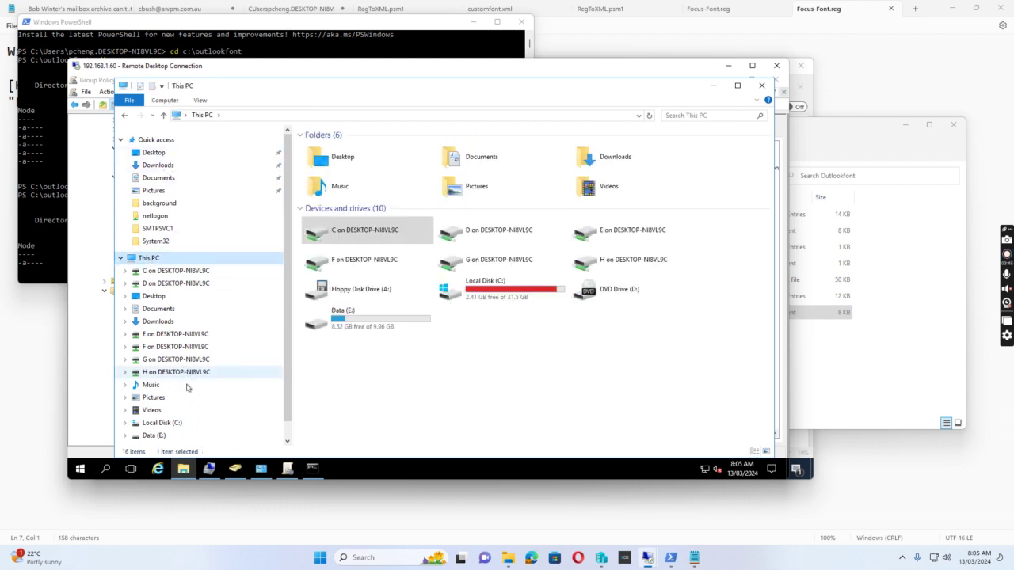
pyautogui.click(163, 423)
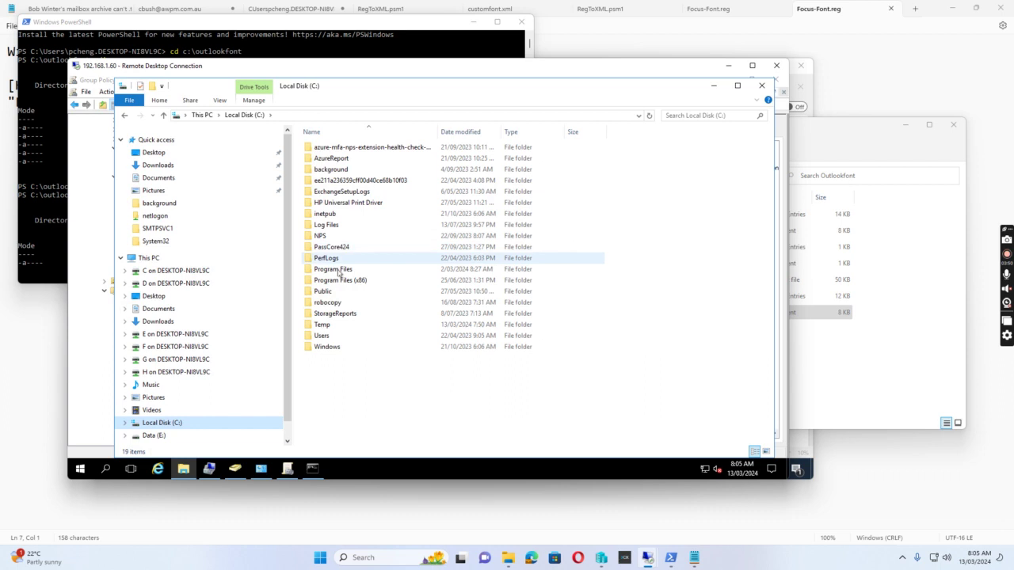
pyautogui.doubleClick(321, 325)
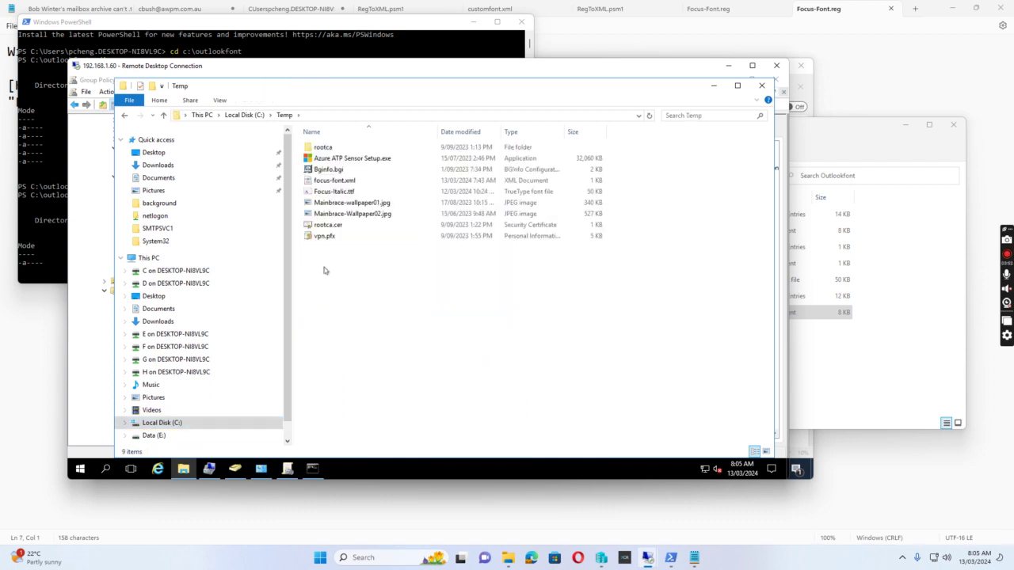
pyautogui.rightClick(324, 270)
pyautogui.click(349, 340)
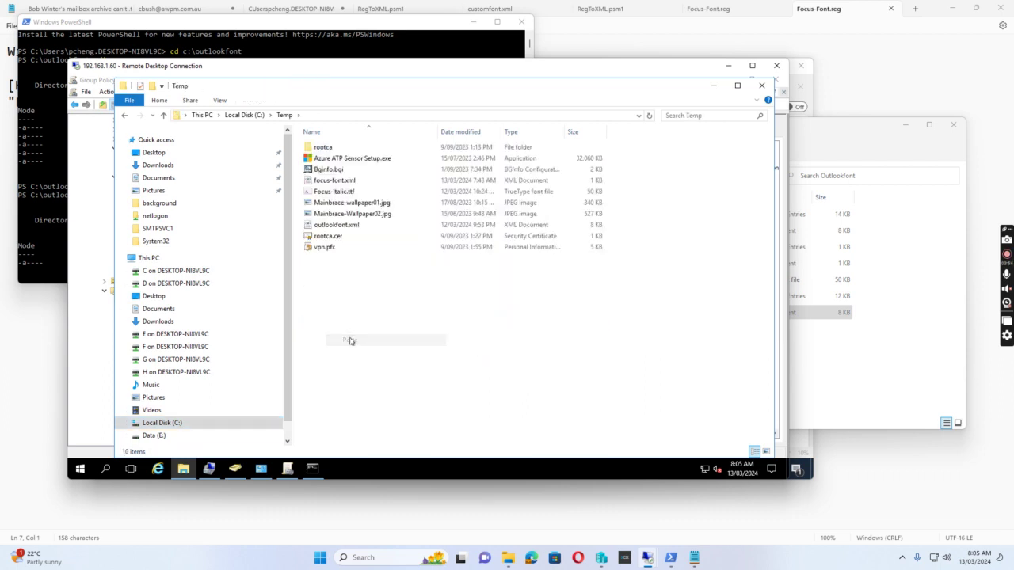
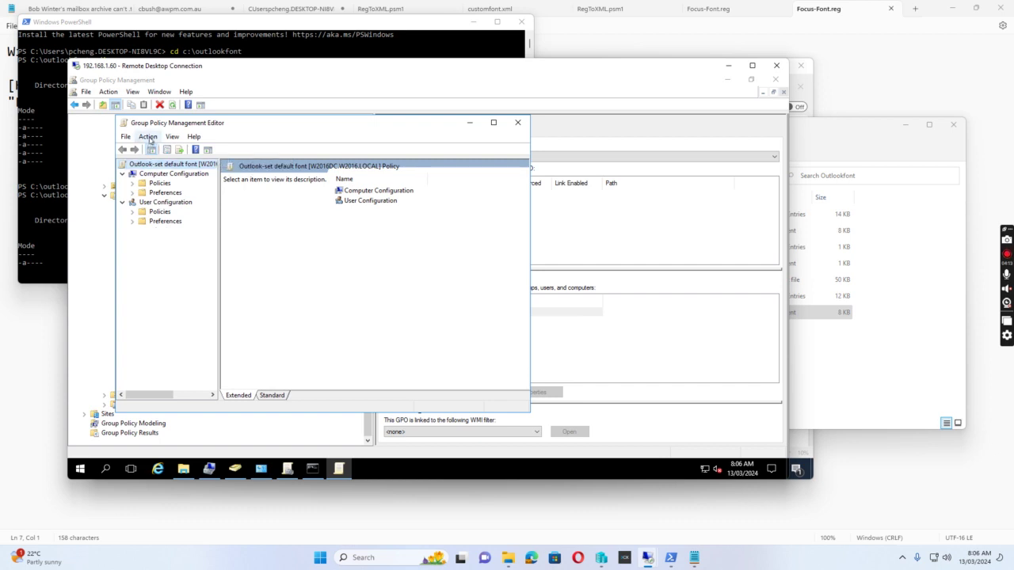
# Disable the Outlook font policy's Computer Configuration settings in its properties.
pyautogui.click(149, 138)
pyautogui.click(174, 170)
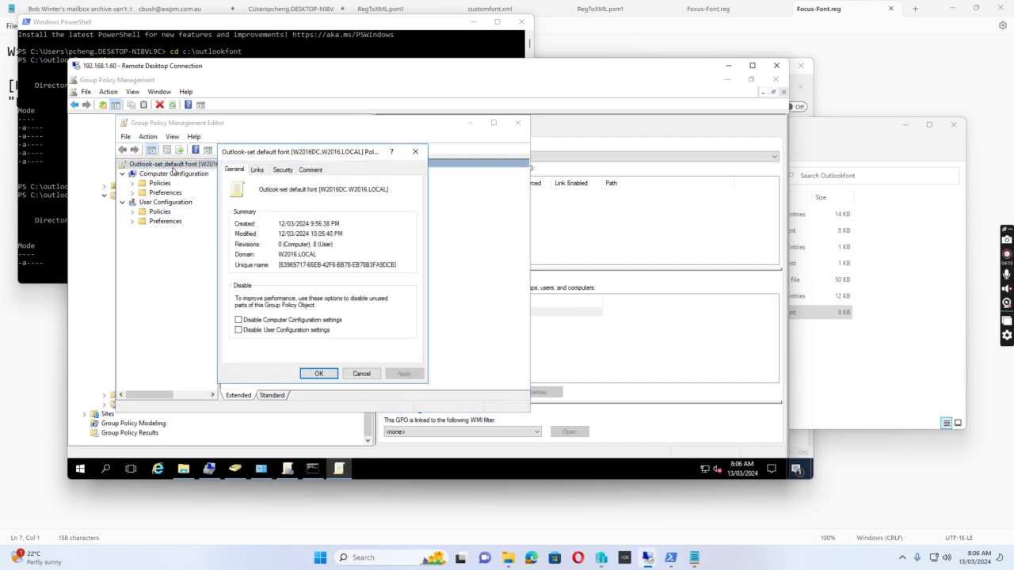
pyautogui.click(240, 321)
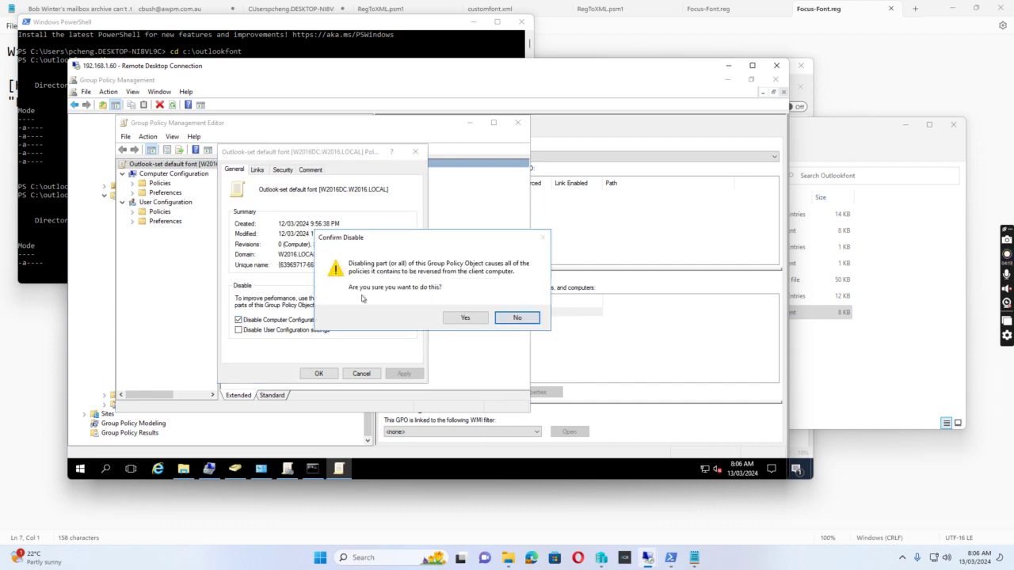
pyautogui.click(464, 317)
pyautogui.click(318, 374)
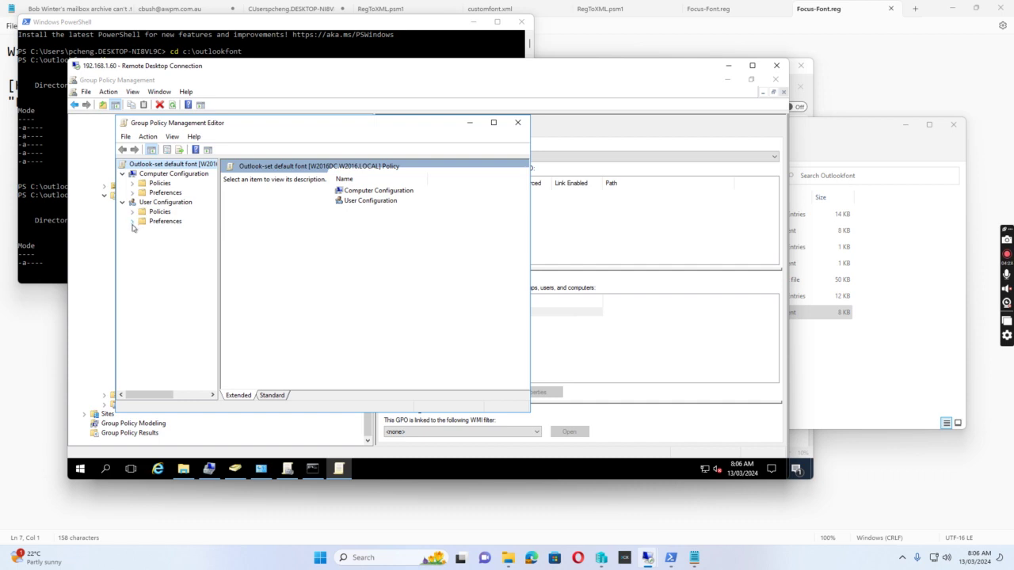
# Show the Registry preferences under User Configuration > Preferences > Windows Settings.
pyautogui.click(132, 225)
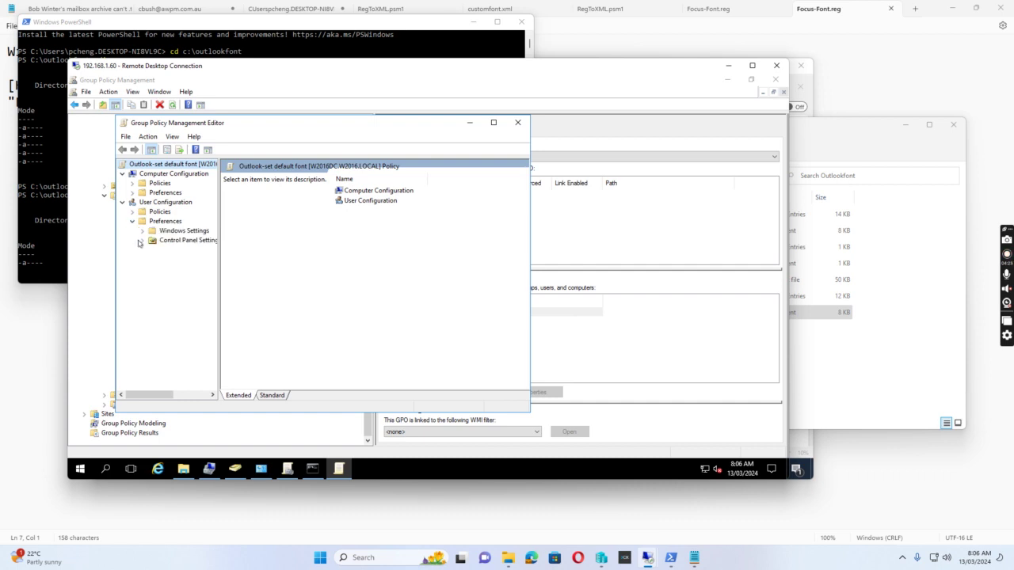
pyautogui.click(143, 231)
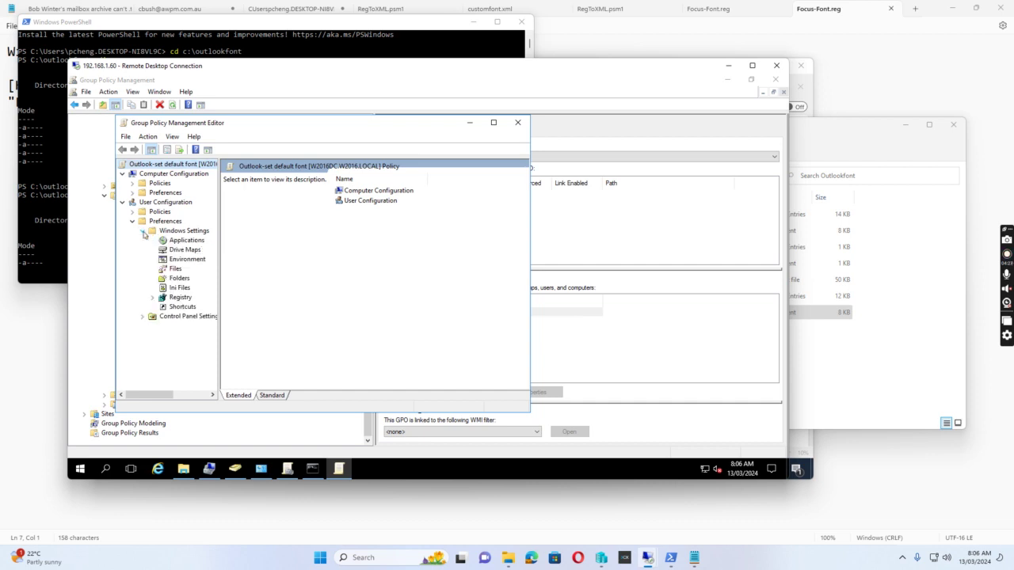
pyautogui.click(175, 297)
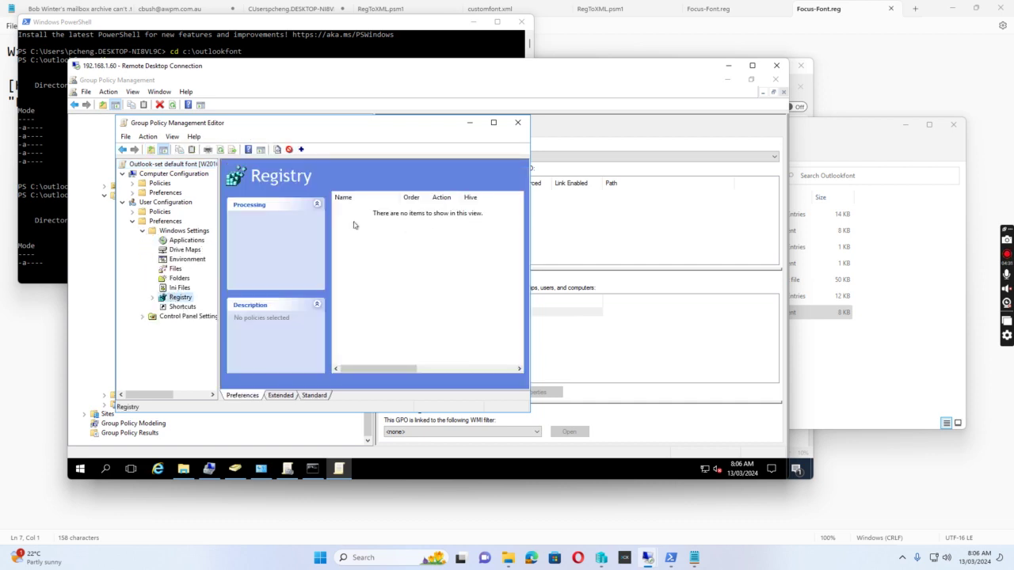
# Copy outlookfont.xml from the C:\Temp window, then minimize that window.
pyautogui.moveTo(185, 470)
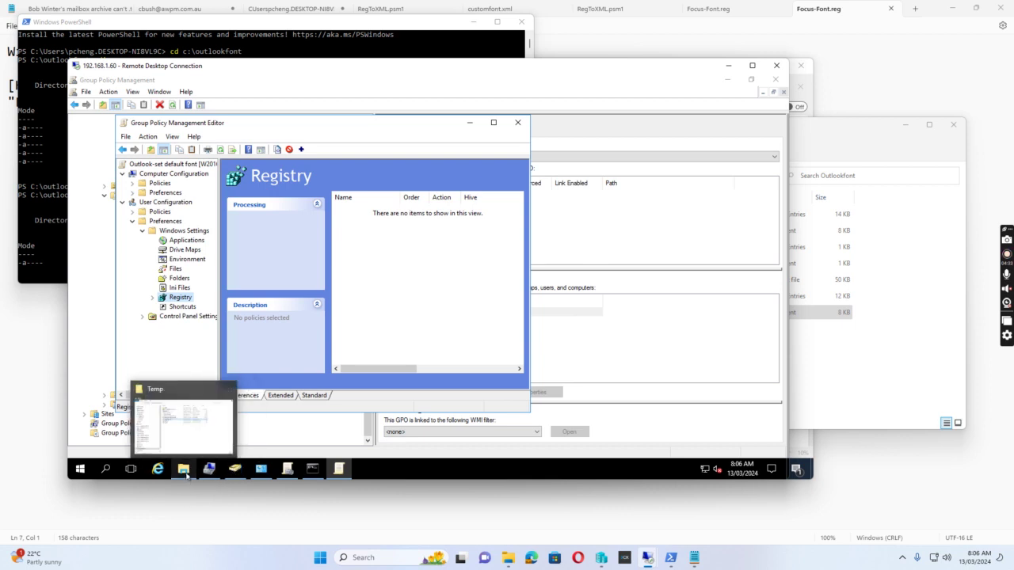
pyautogui.click(189, 440)
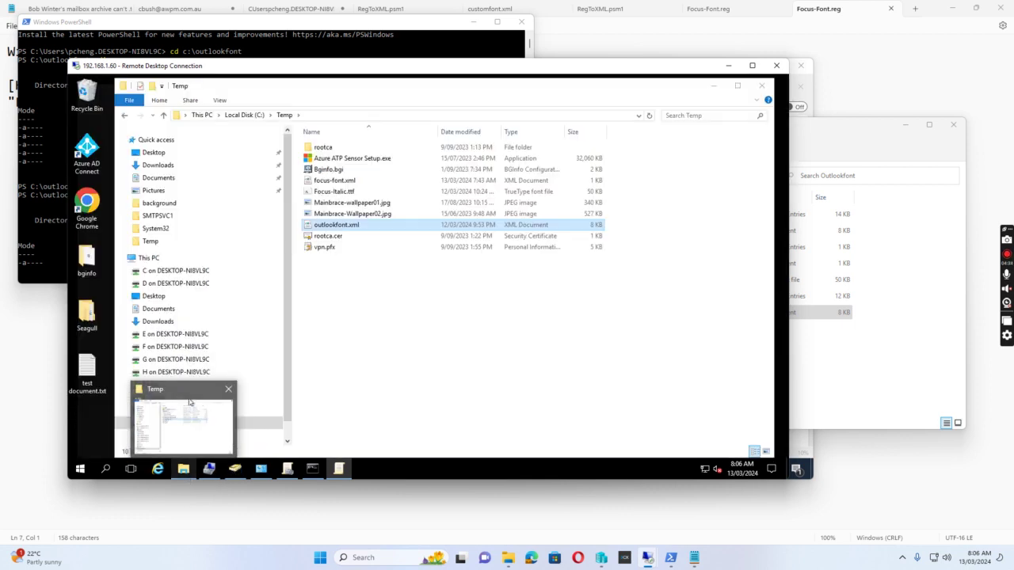
pyautogui.rightClick(336, 228)
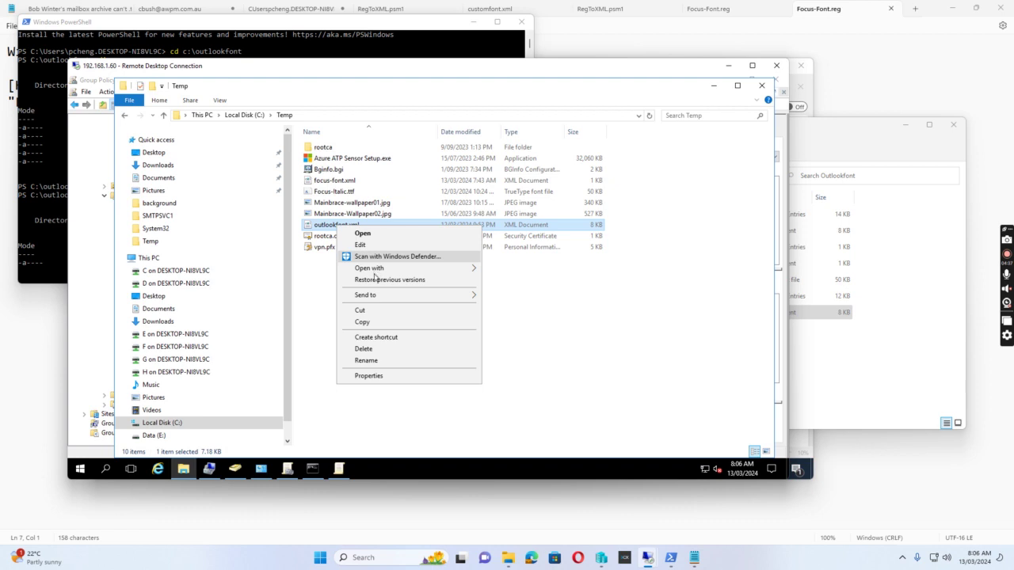
pyautogui.click(362, 322)
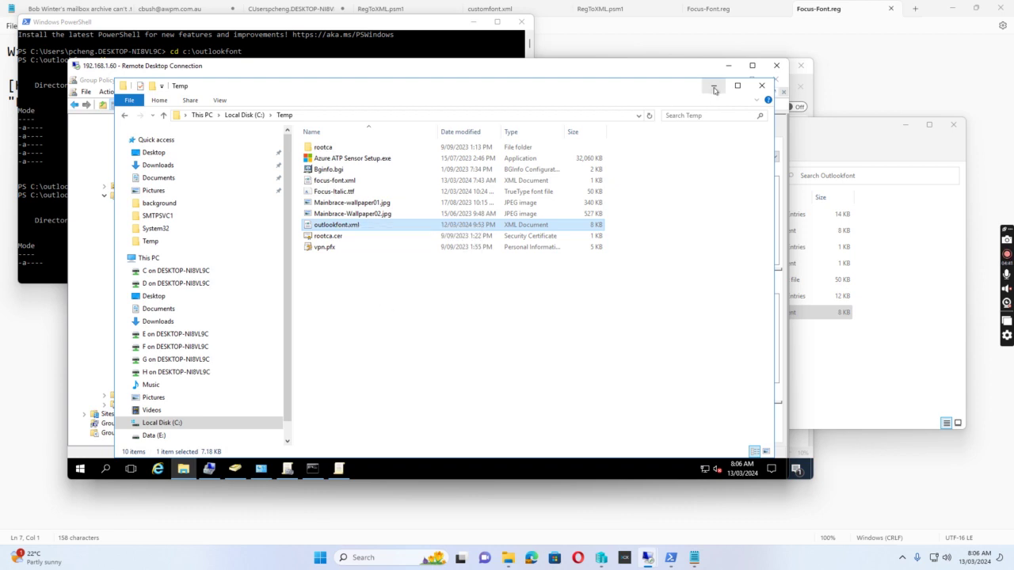
pyautogui.click(714, 87)
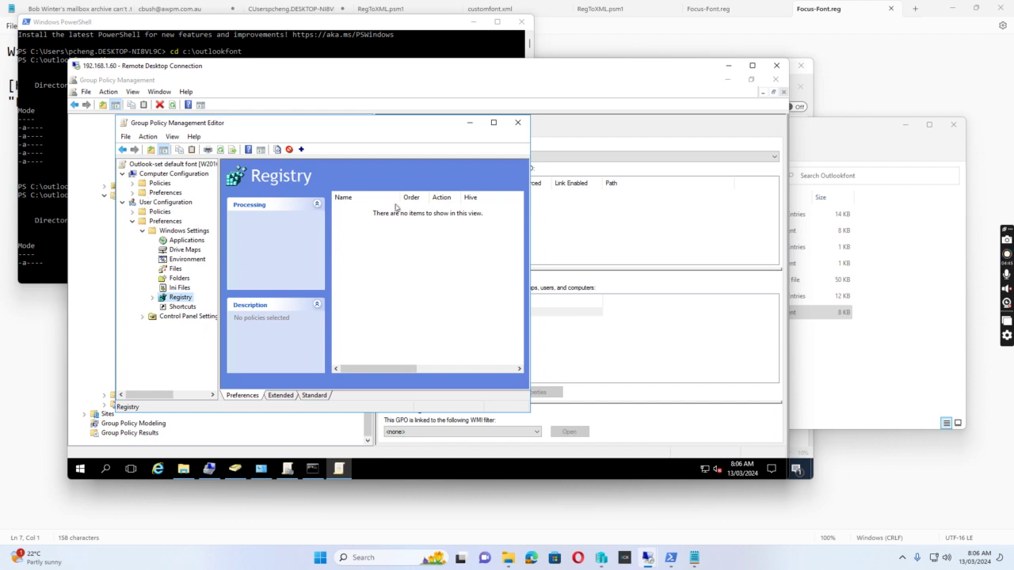
# Create a new registry Collection Item and paste the copied XML into it, confirming the import.
pyautogui.rightClick(355, 241)
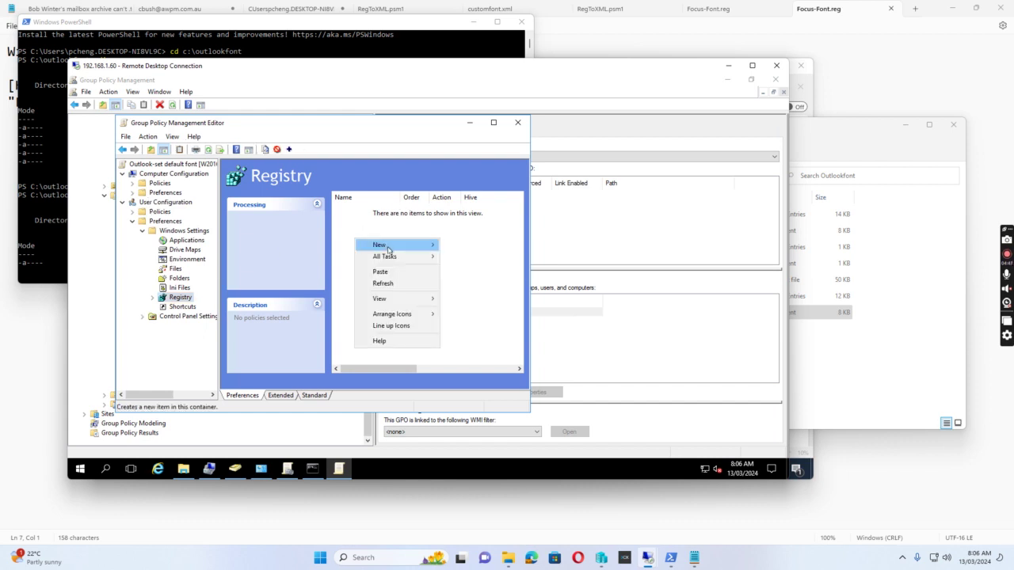
pyautogui.moveTo(379, 244)
pyautogui.click(473, 258)
pyautogui.rightClick(364, 237)
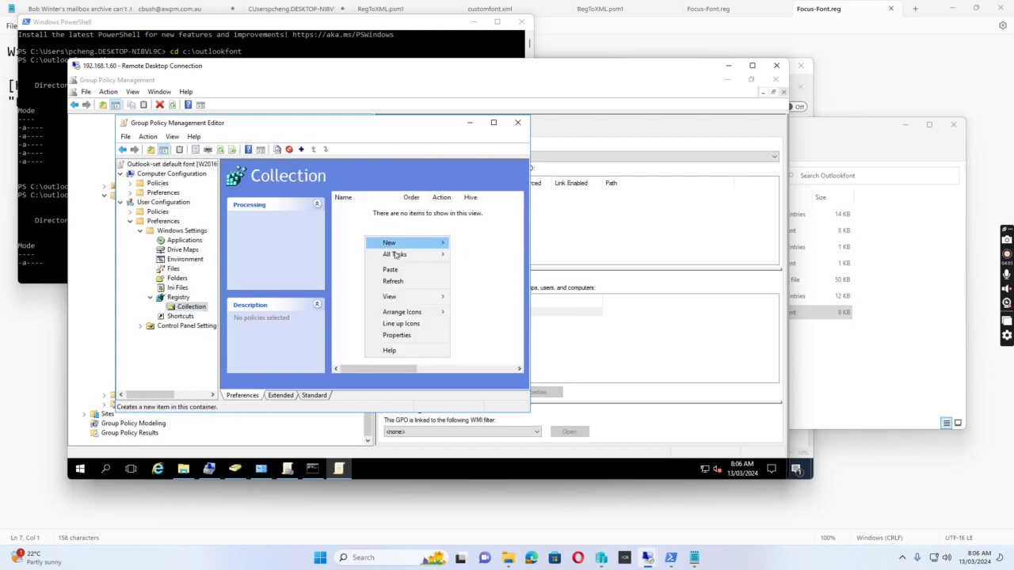
pyautogui.click(391, 274)
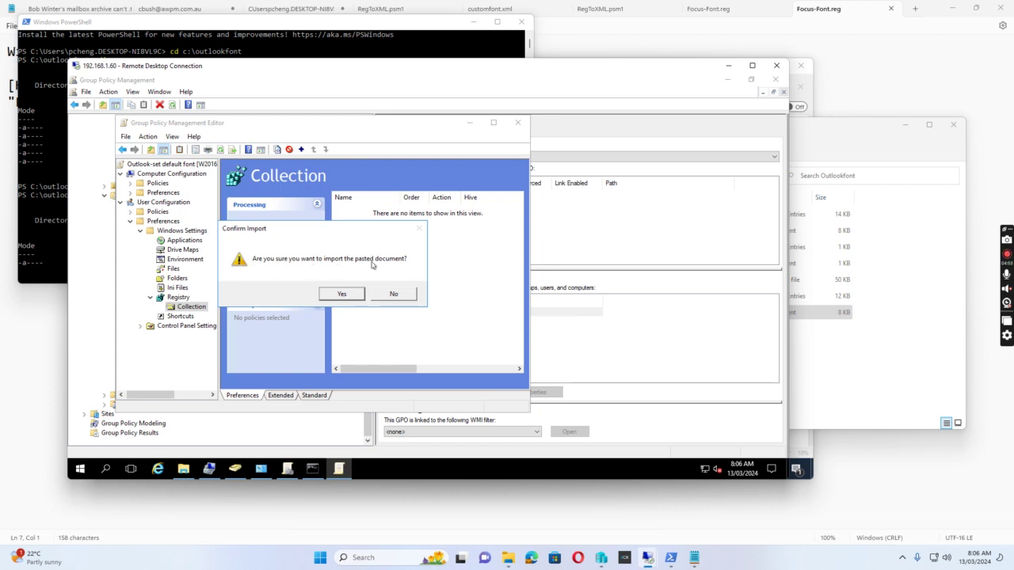
pyautogui.click(342, 295)
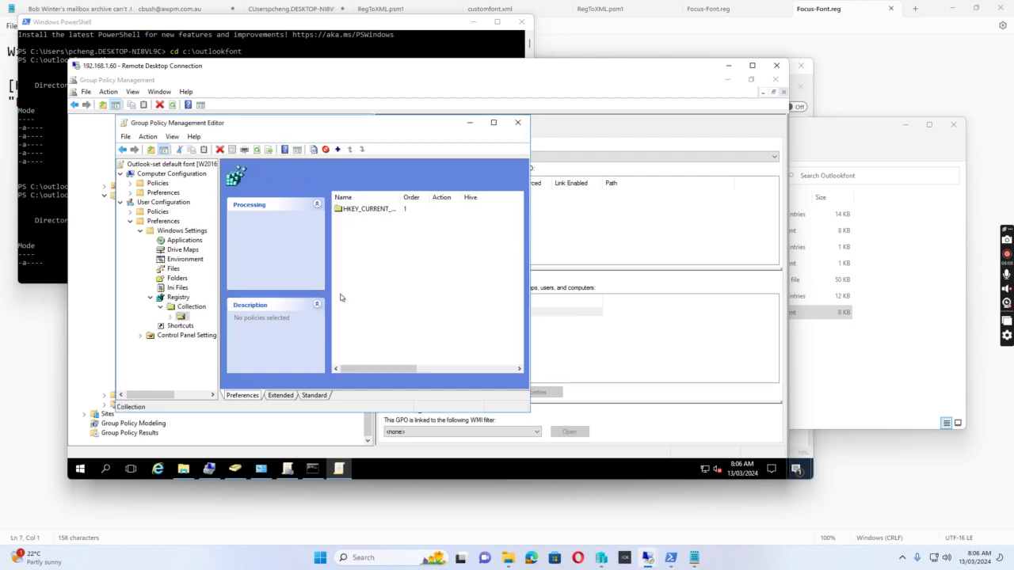
# Maximize the editor, widen the Name column, and open the MailSettings collection.
pyautogui.click(494, 122)
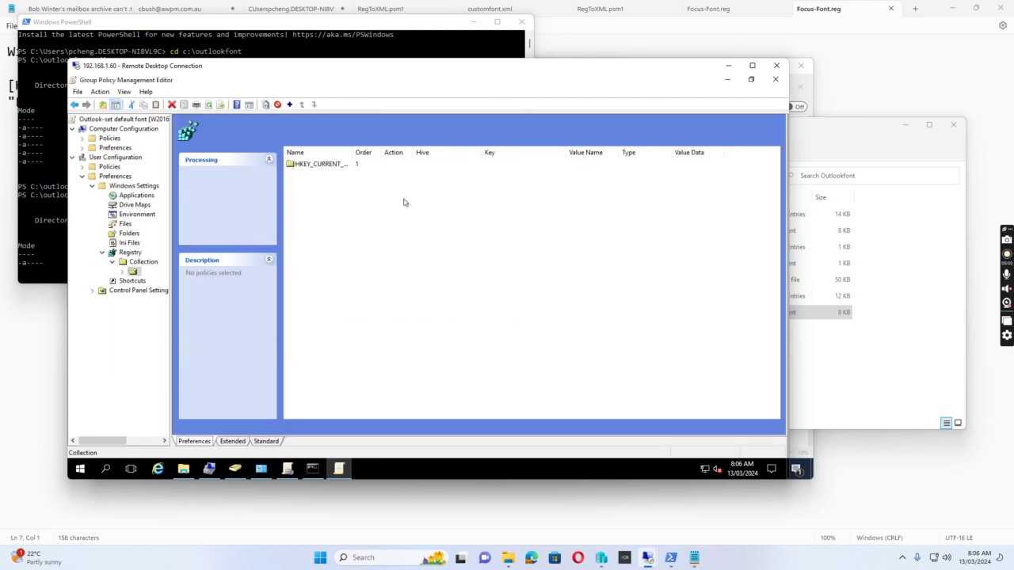
pyautogui.click(306, 166)
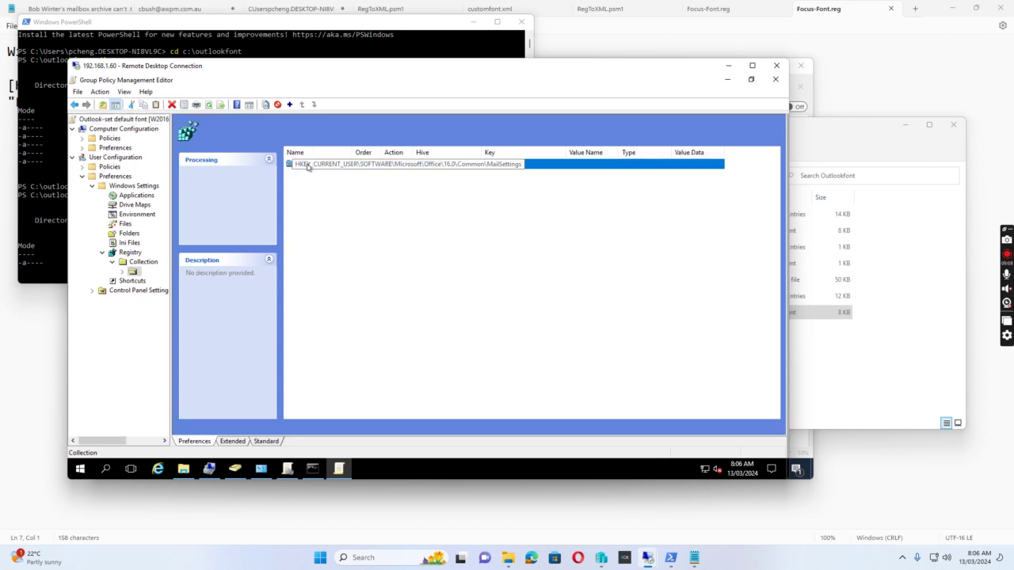
pyautogui.moveTo(352, 154); pyautogui.dragTo(541, 155)
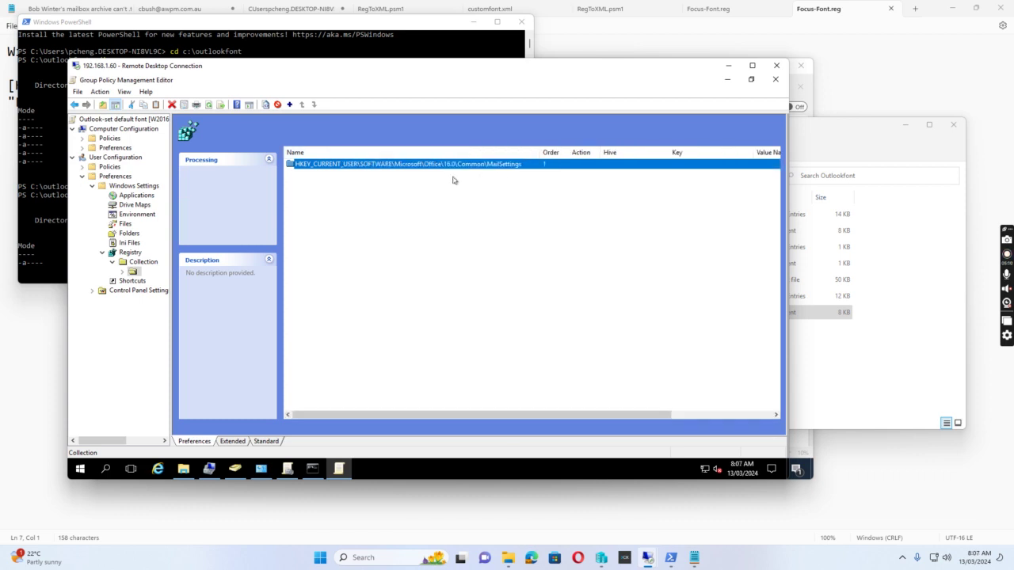
pyautogui.doubleClick(311, 165)
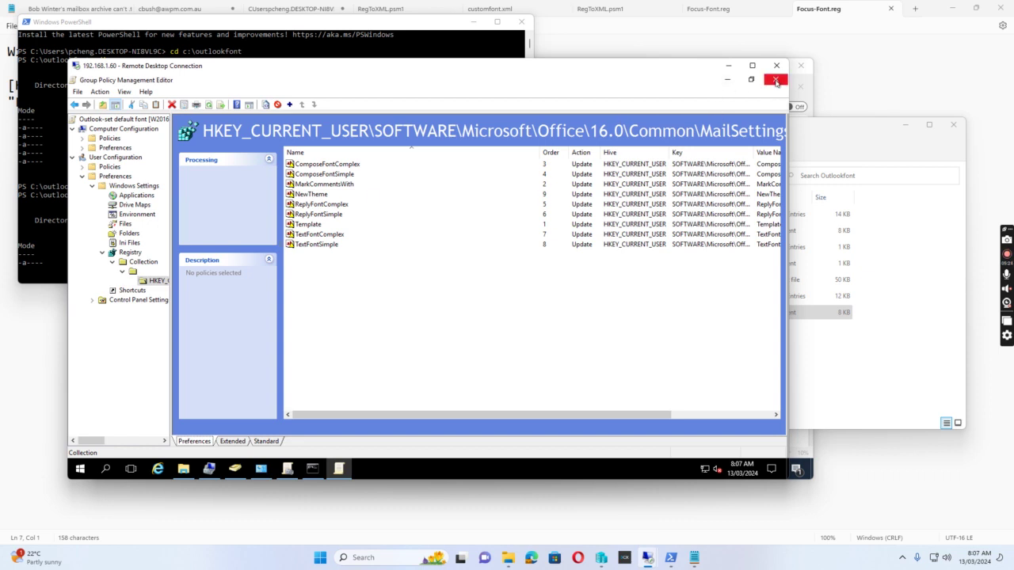
# Close the policy editor and find the target user's account in Internal users > Users.
pyautogui.click(776, 81)
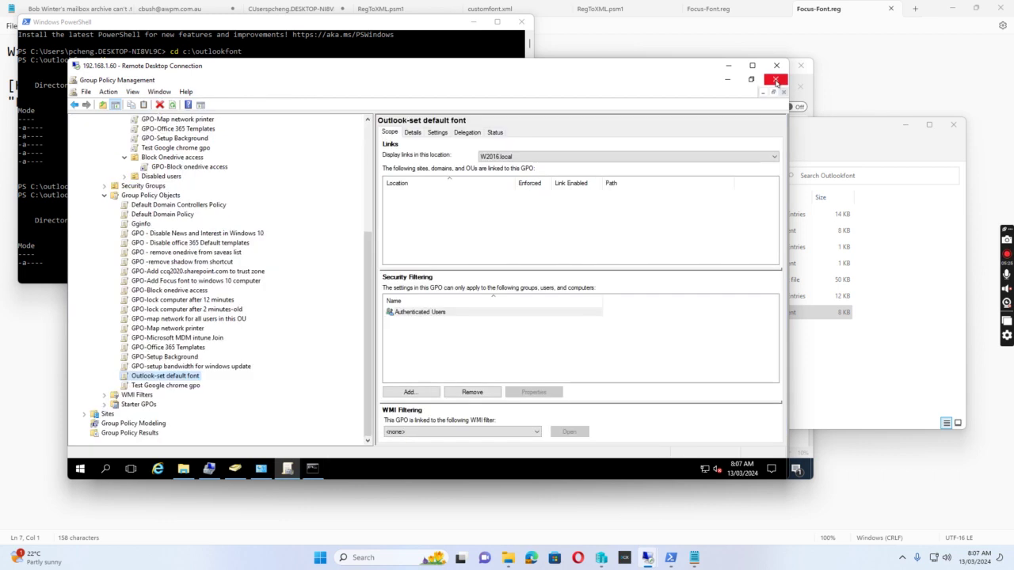
pyautogui.moveTo(368, 262); pyautogui.dragTo(367, 216)
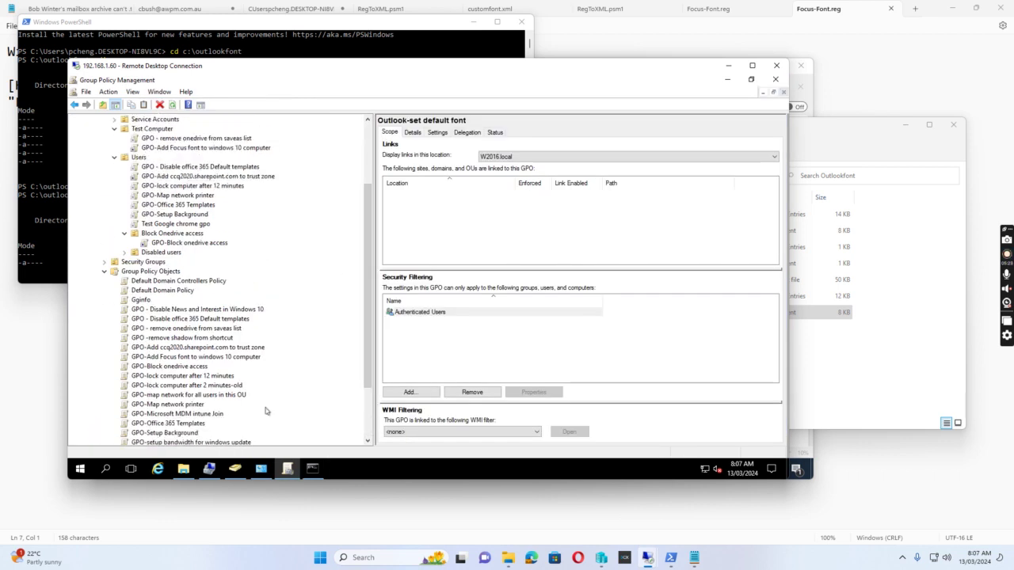
pyautogui.click(235, 469)
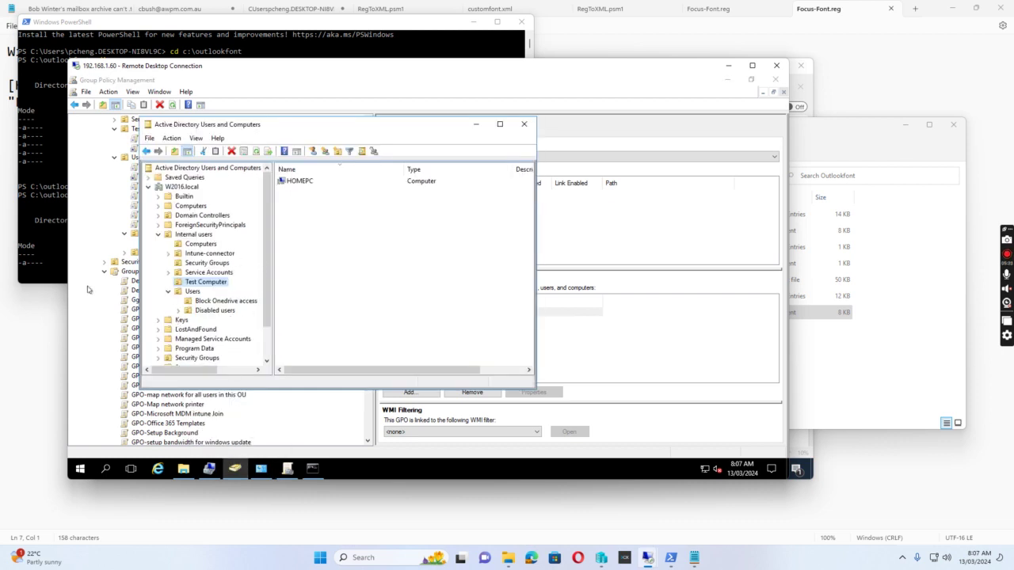
pyautogui.click(187, 237)
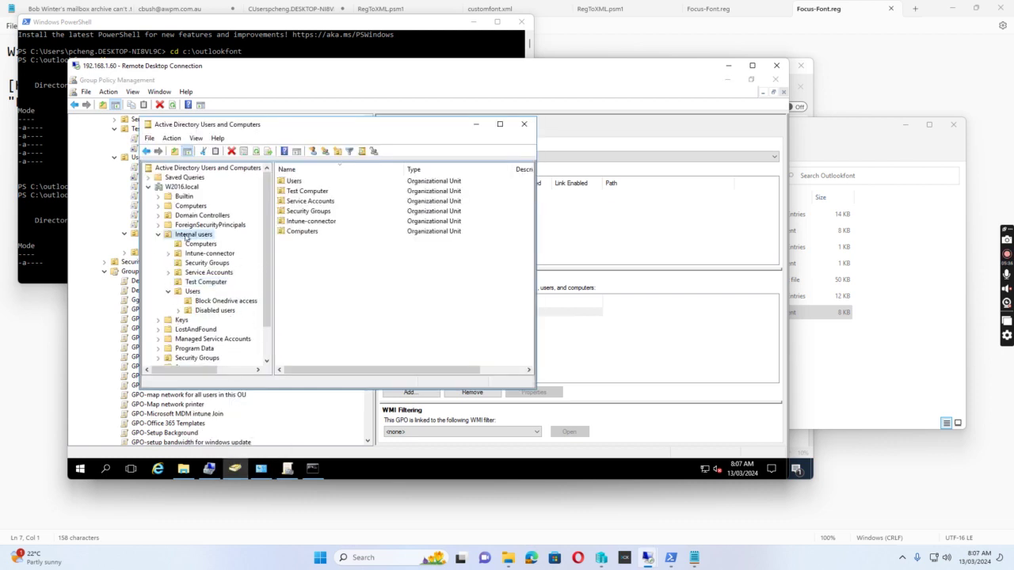
pyautogui.doubleClick(296, 181)
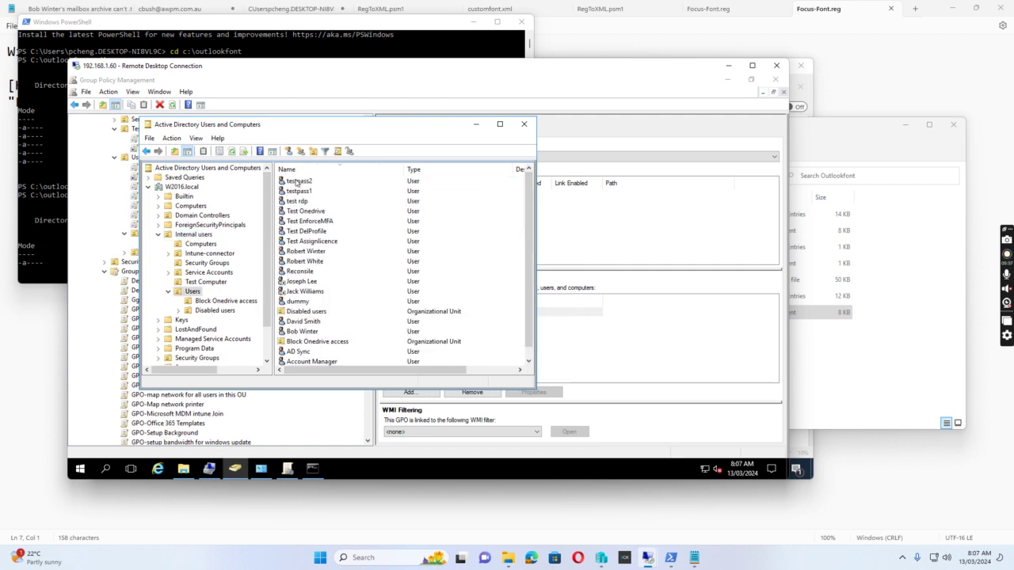
pyautogui.scroll(-1, 313, 279)
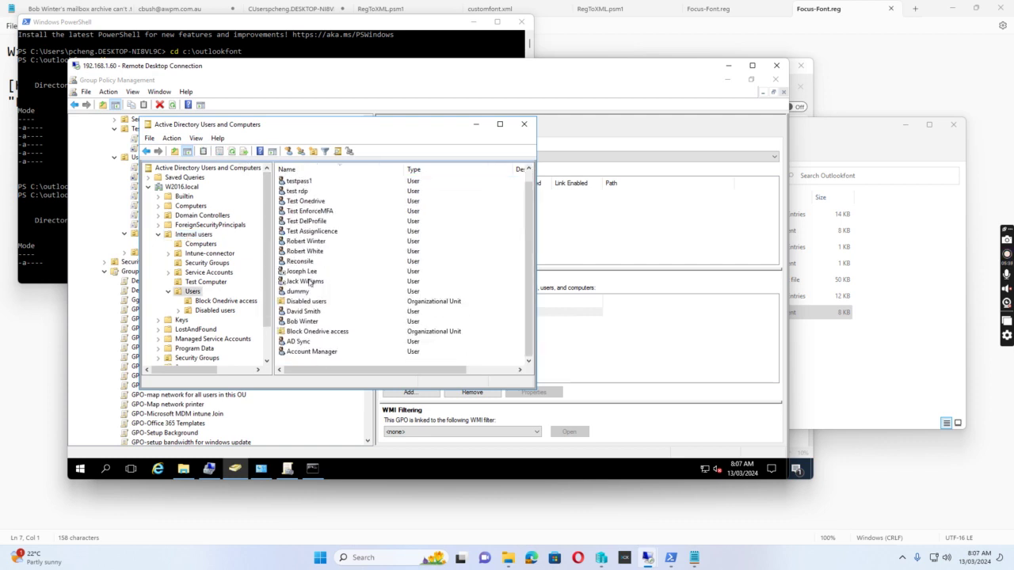
pyautogui.click(309, 322)
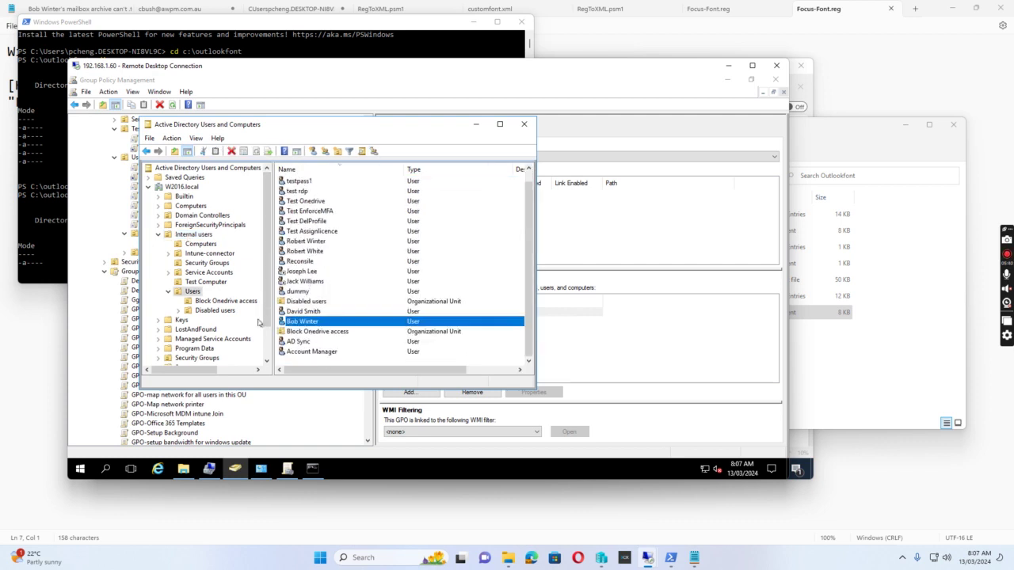
# Start a new Organizational Unit under Internal users.
pyautogui.click(184, 235)
pyautogui.rightClick(186, 236)
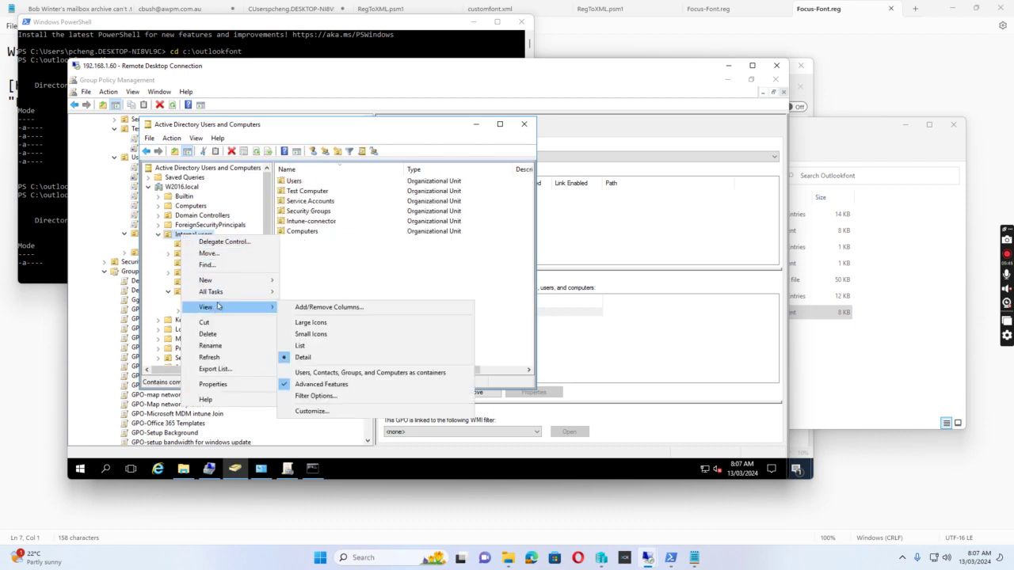
pyautogui.moveTo(222, 281)
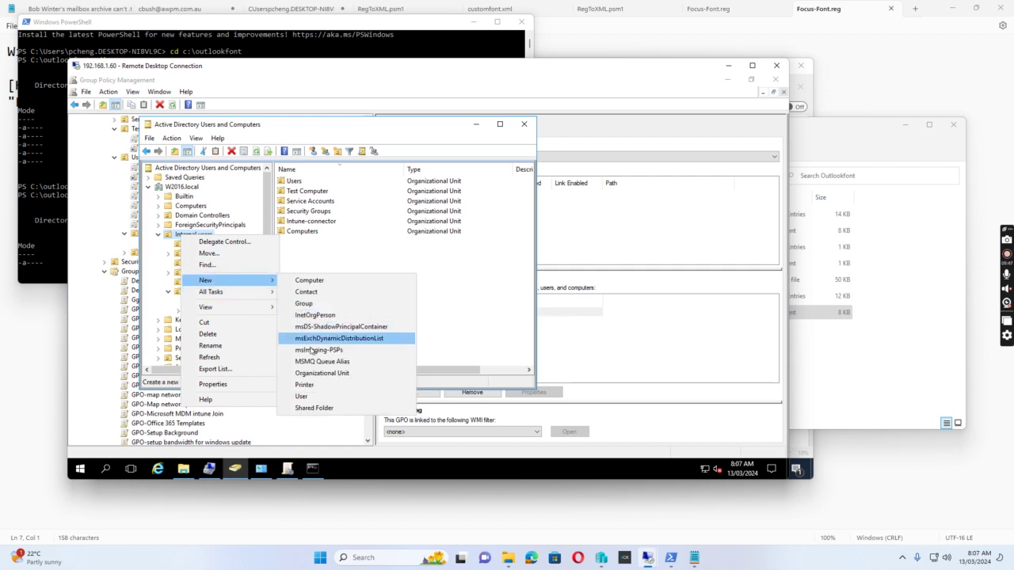
pyautogui.click(313, 373)
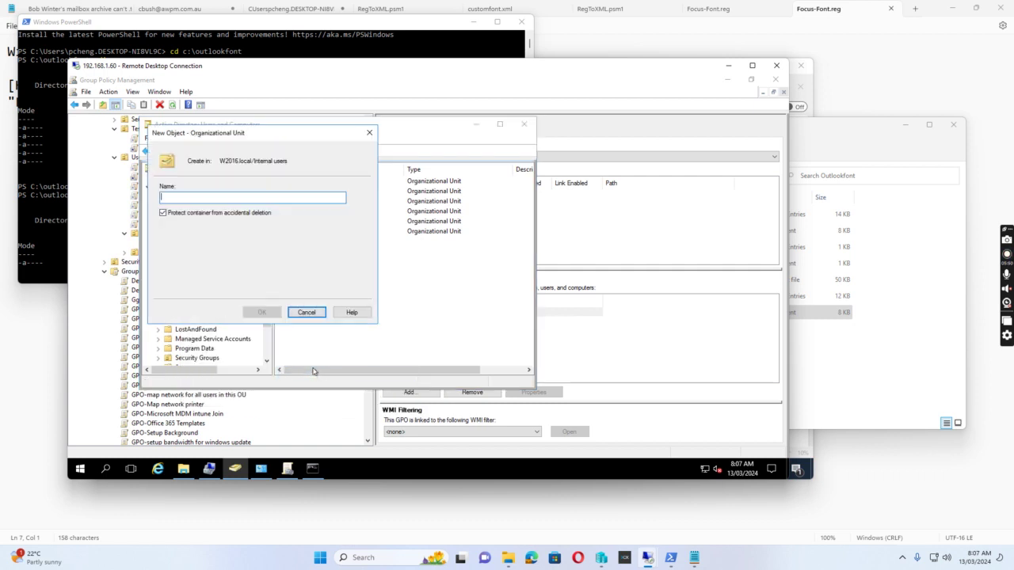
# Name the new OU 'Outlook-default font', create it, and view Internal users.
pyautogui.write('Outlook-default font')
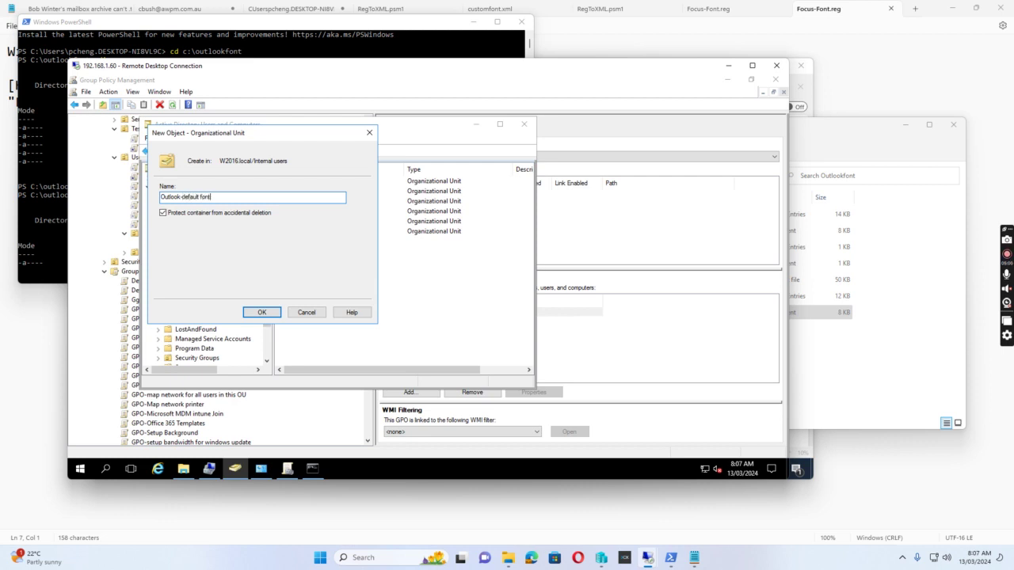
pyautogui.press('Return')
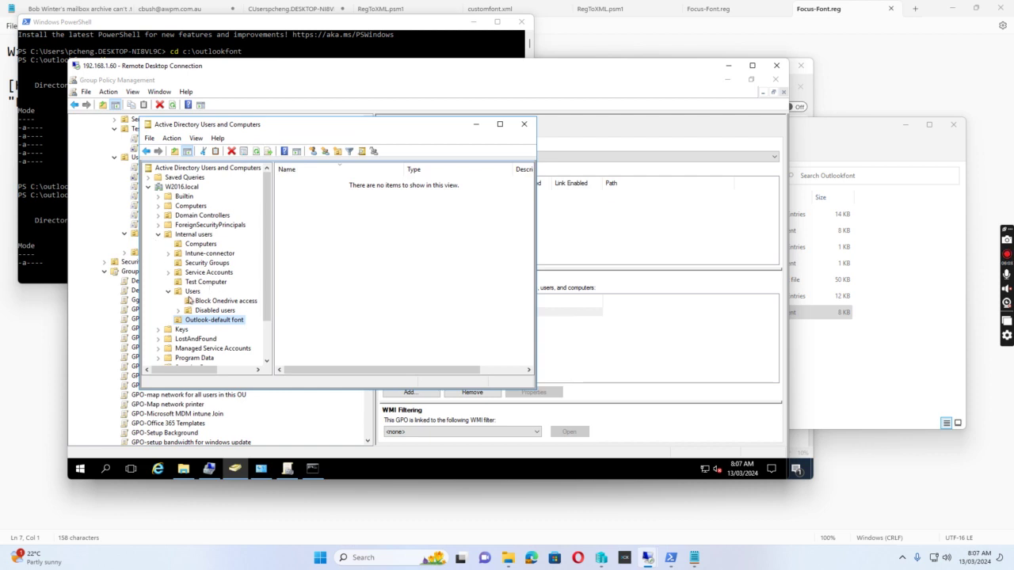
pyautogui.click(190, 236)
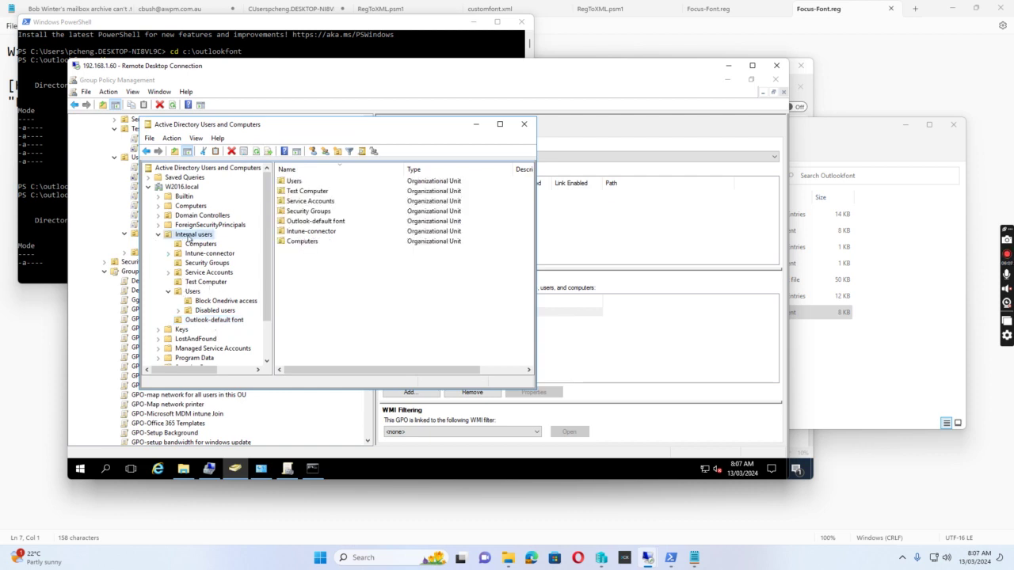
# Move the user account from Users into Internal users > Outlook-default font.
pyautogui.doubleClick(292, 181)
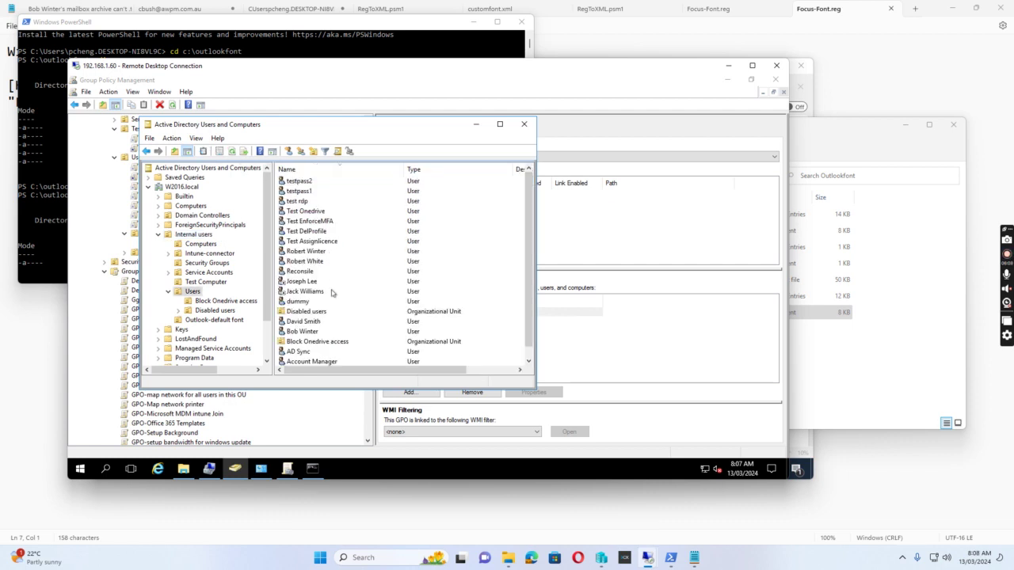
pyautogui.rightClick(303, 333)
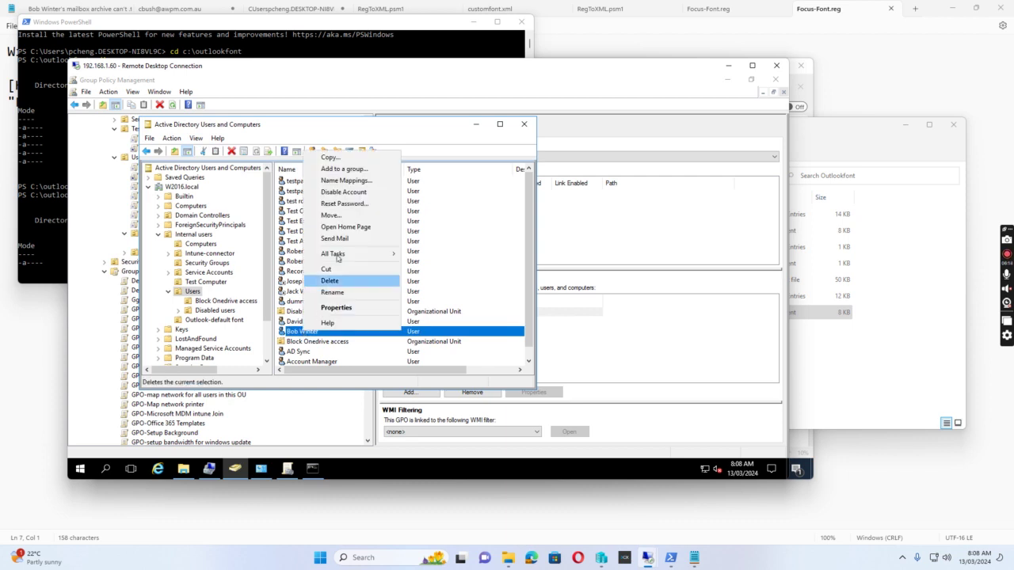
pyautogui.click(354, 217)
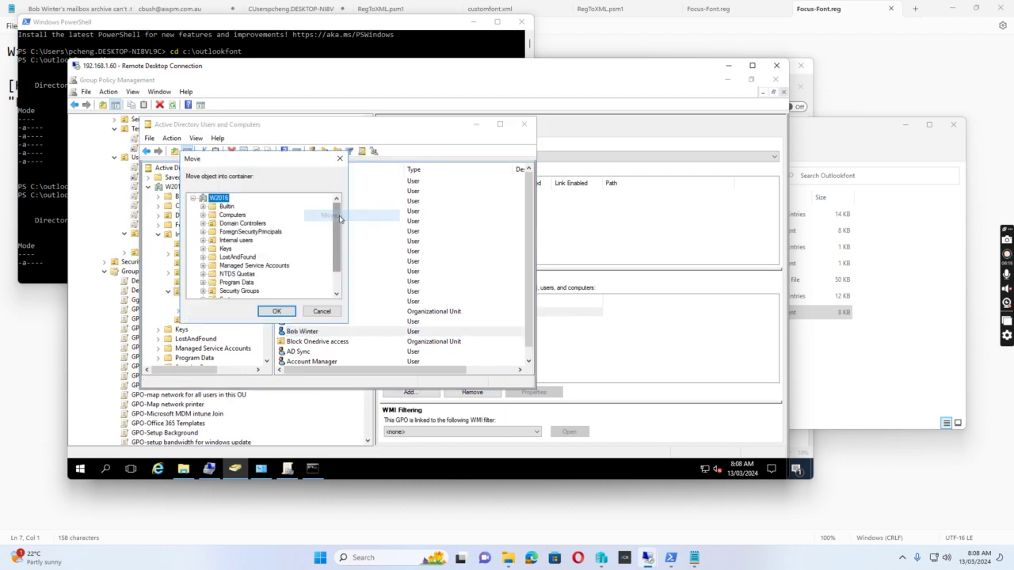
pyautogui.scroll(-1, 210, 238)
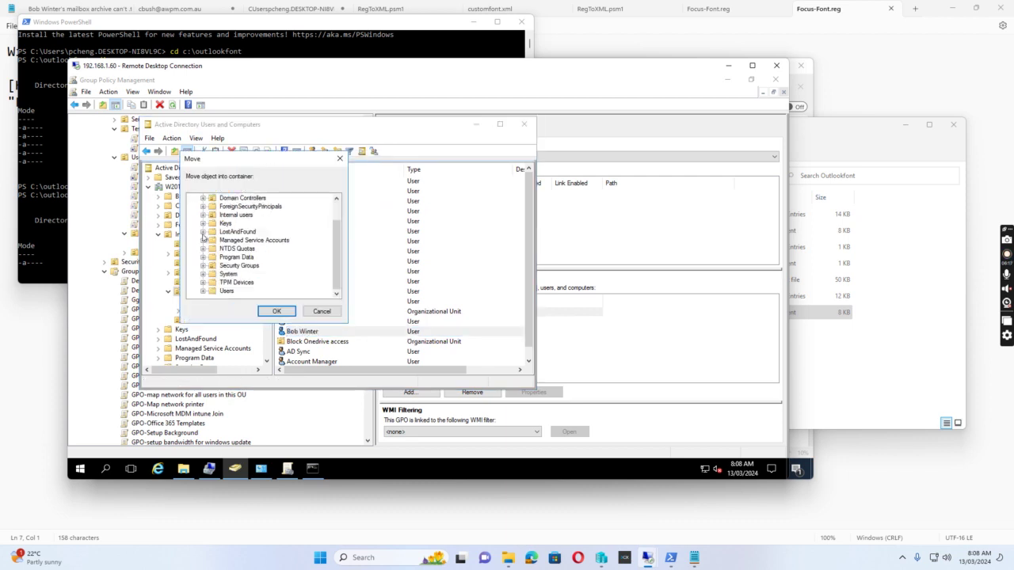
pyautogui.click(202, 216)
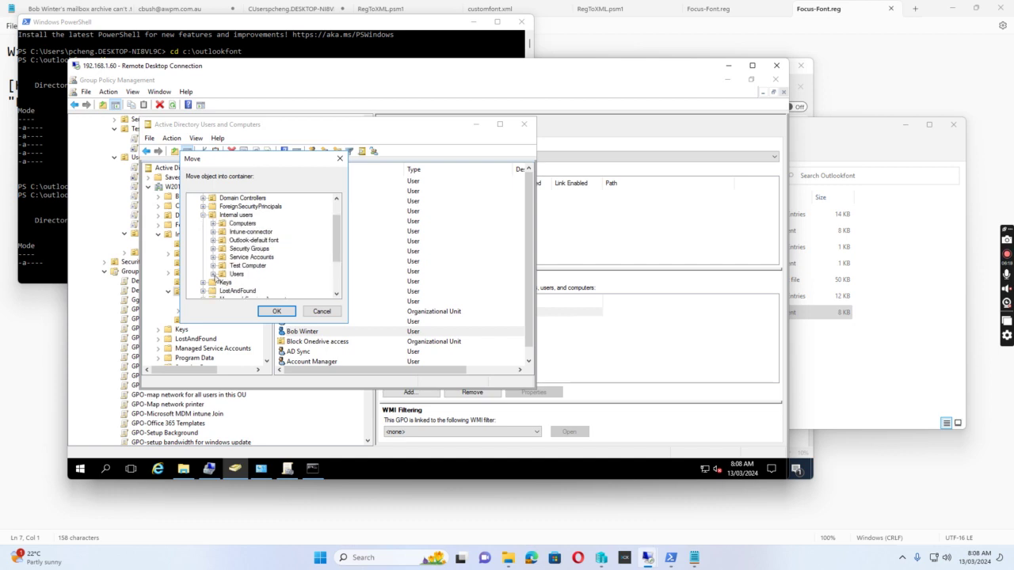
pyautogui.click(213, 275)
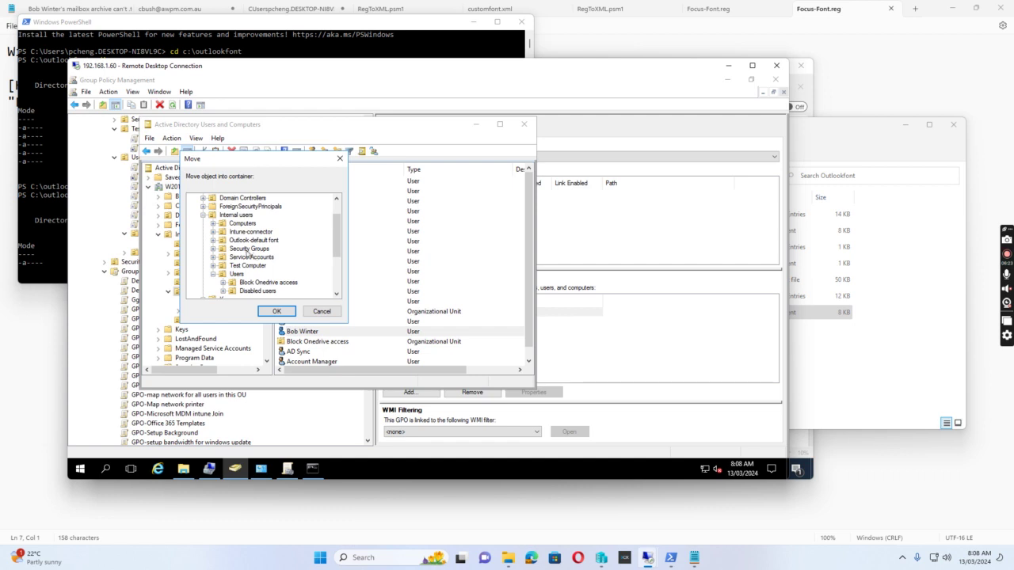
pyautogui.click(244, 242)
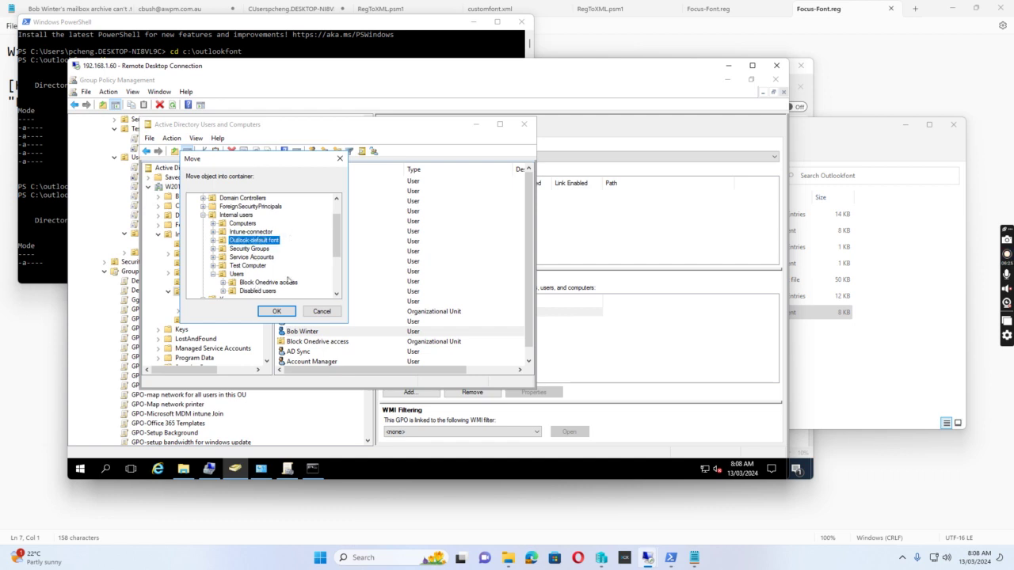
pyautogui.click(276, 312)
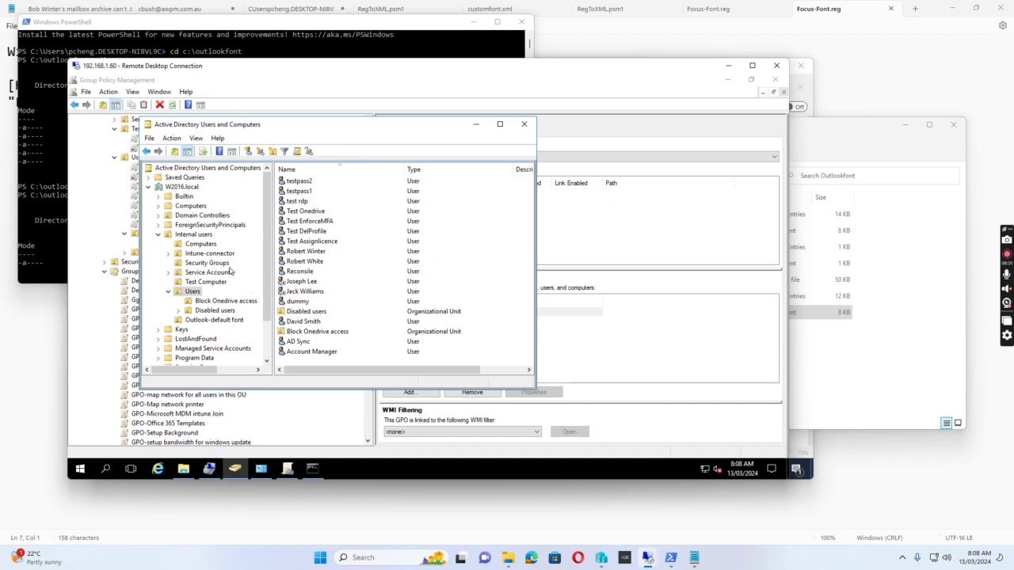
# Confirm the account now sits in Outlook-default font, then switch to Group Policy Management.
pyautogui.click(168, 290)
pyautogui.click(167, 294)
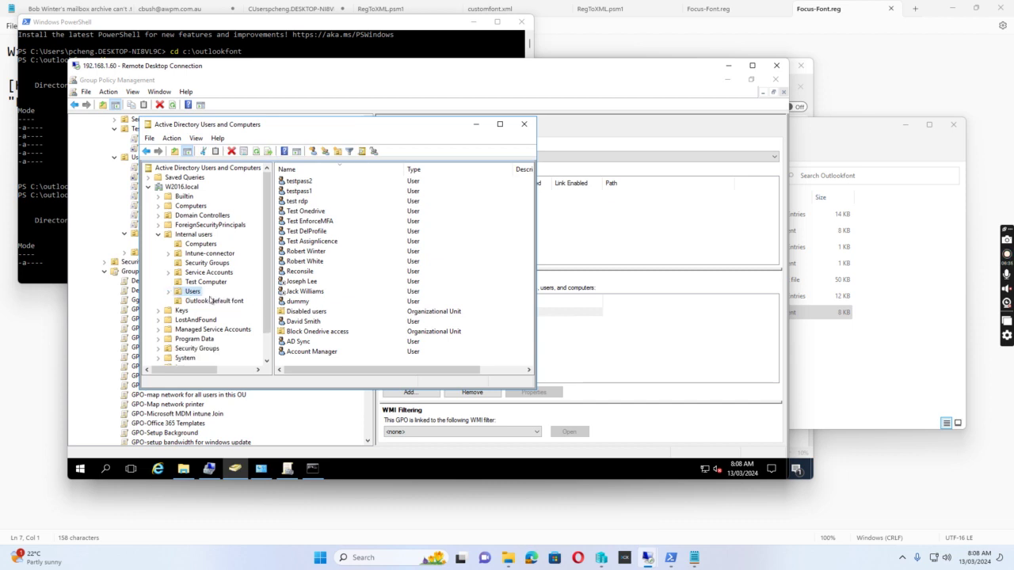
pyautogui.click(211, 300)
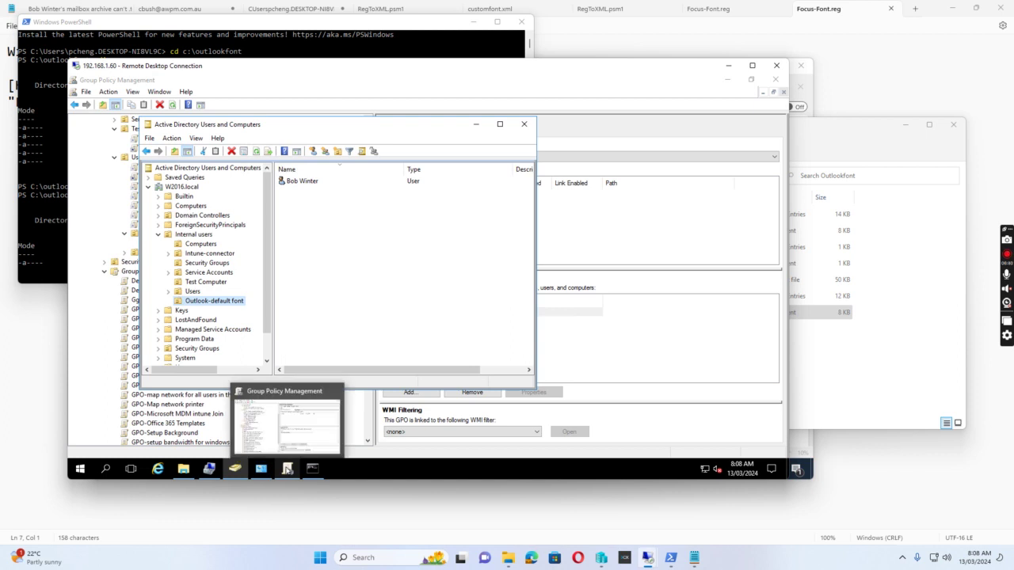
pyautogui.click(287, 468)
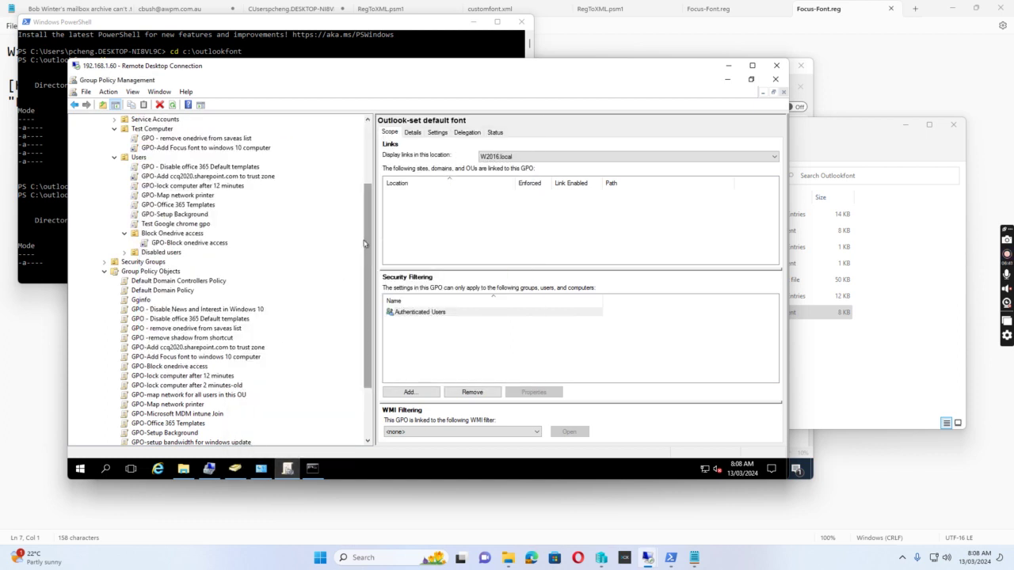
# Tidy the policy tree under Internal users and refresh so the new OU appears.
pyautogui.moveTo(365, 240); pyautogui.dragTo(364, 183)
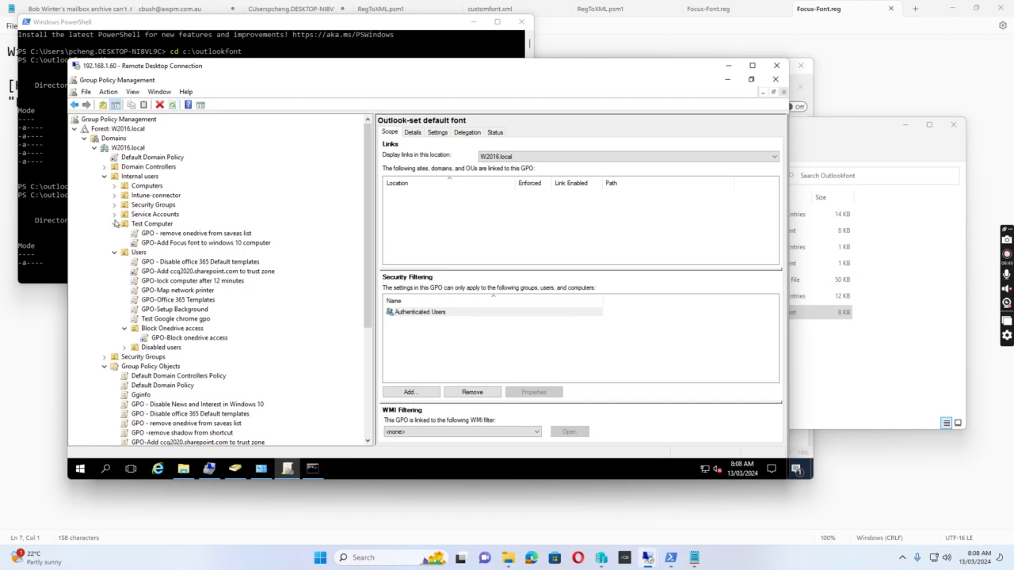
pyautogui.click(114, 252)
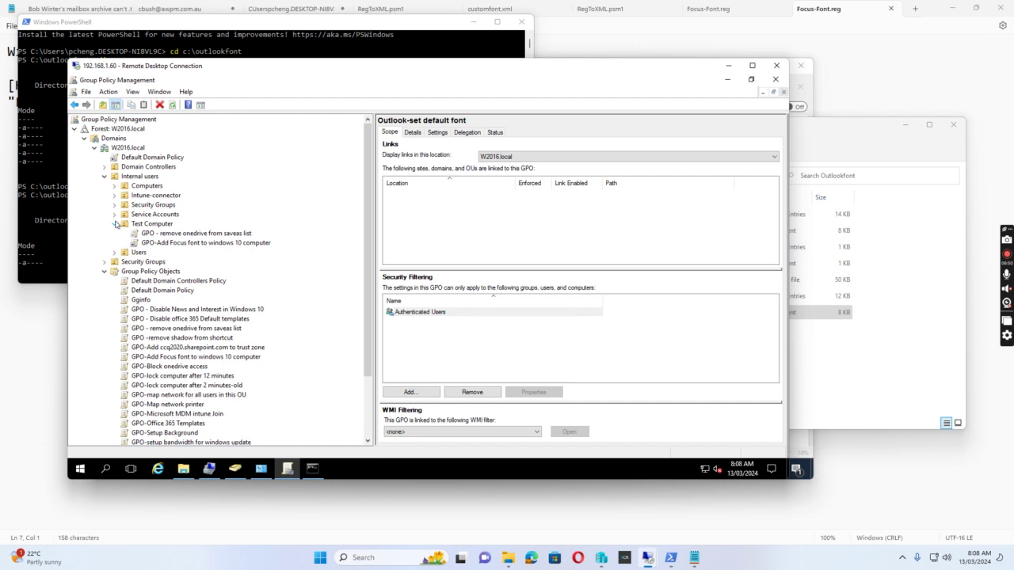
pyautogui.click(115, 226)
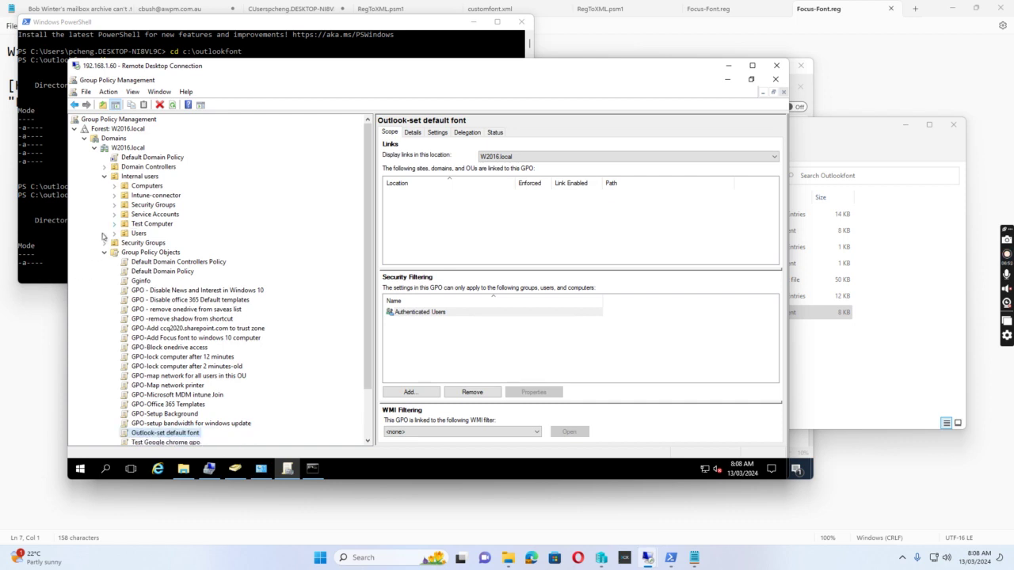
pyautogui.click(113, 234)
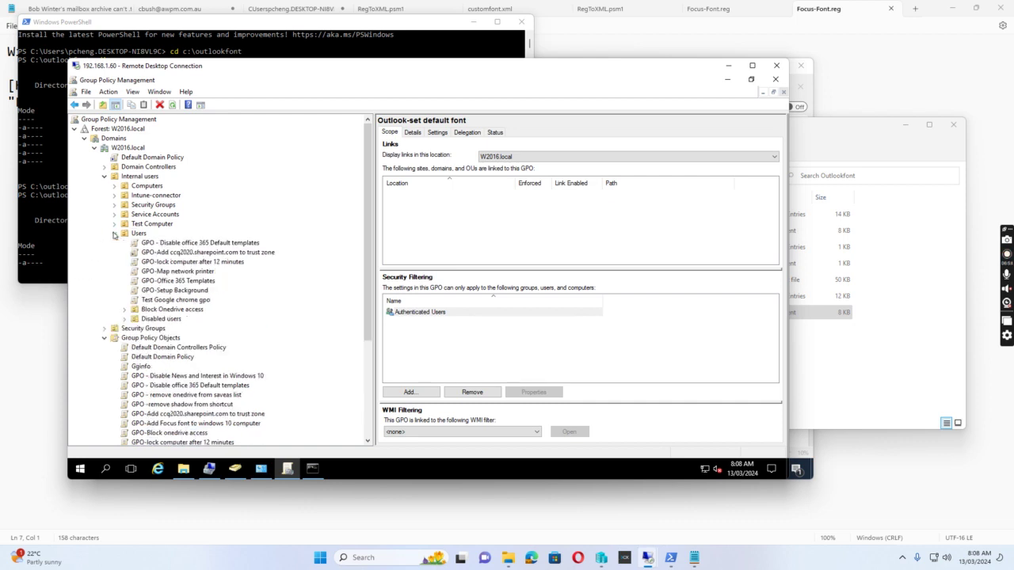
pyautogui.click(111, 175)
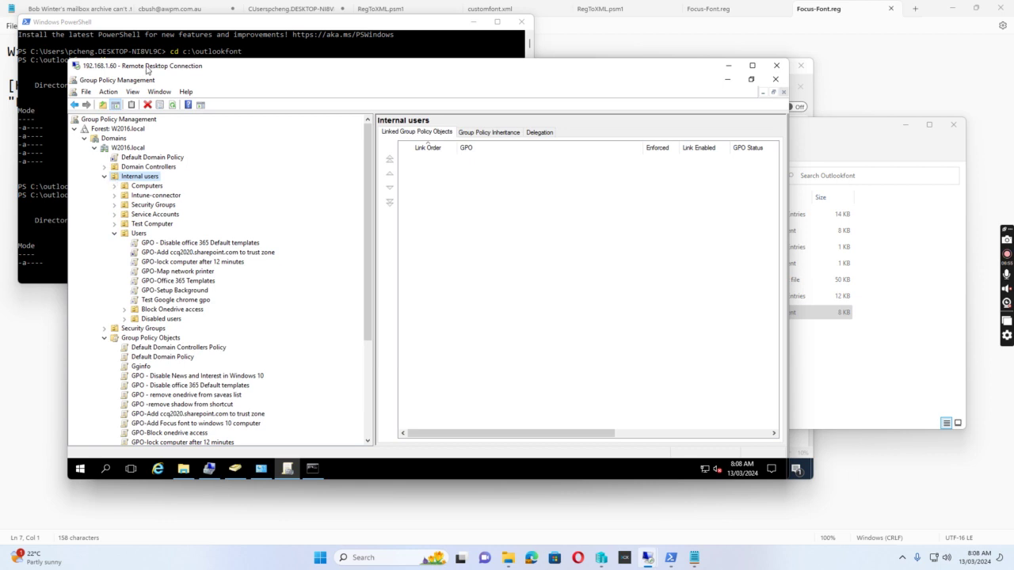
pyautogui.click(173, 105)
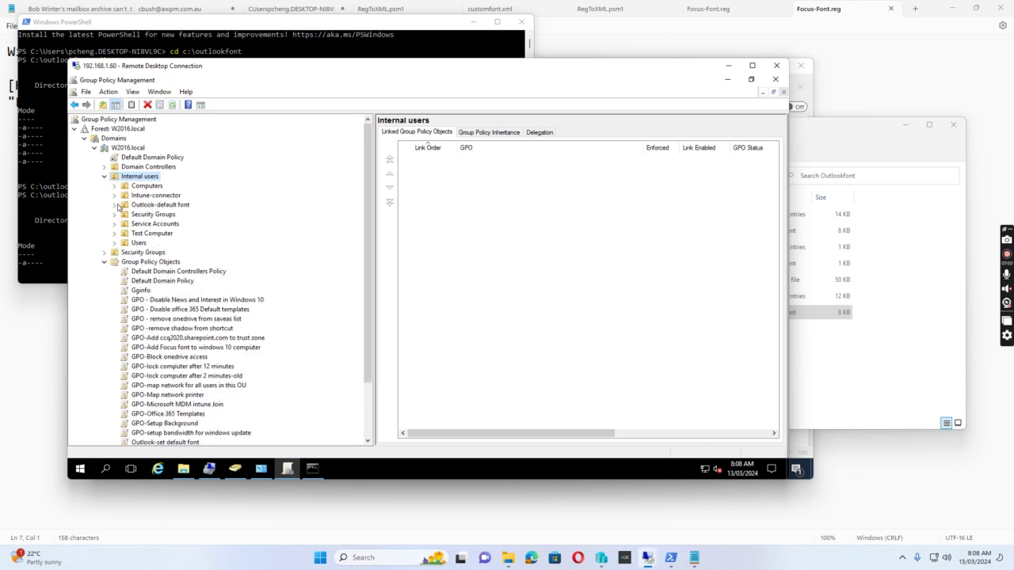
# Link the existing 'Outlook-set default font' GPO to the Outlook-default font OU.
pyautogui.rightClick(147, 204)
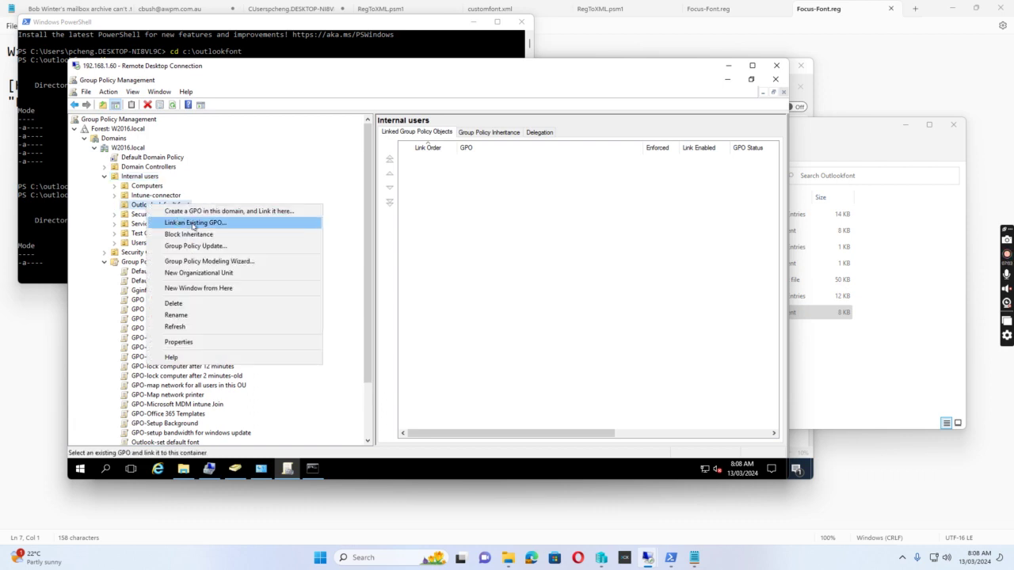
pyautogui.click(192, 224)
pyautogui.scroll(-4, 366, 277)
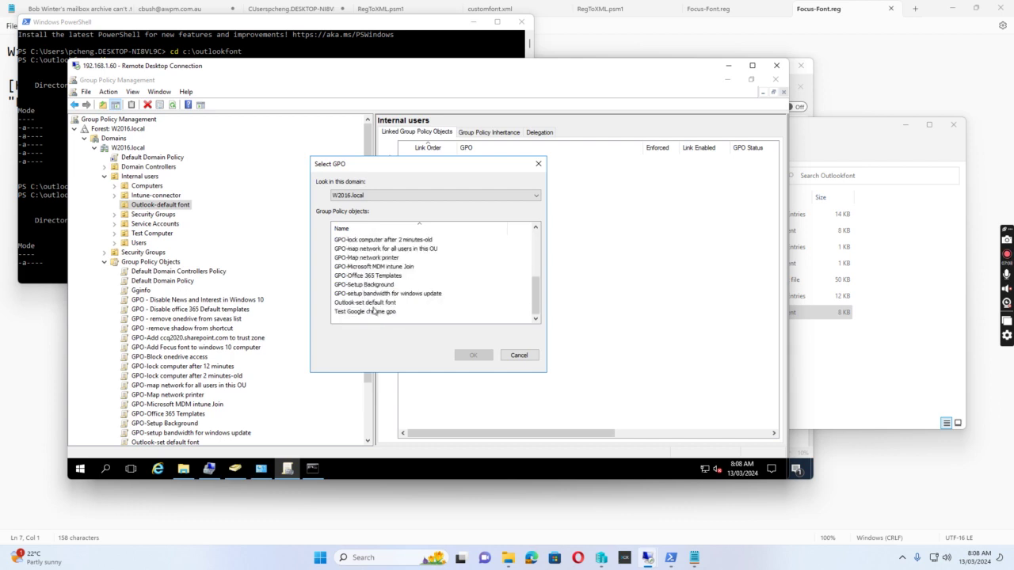
pyautogui.click(376, 305)
pyautogui.click(473, 355)
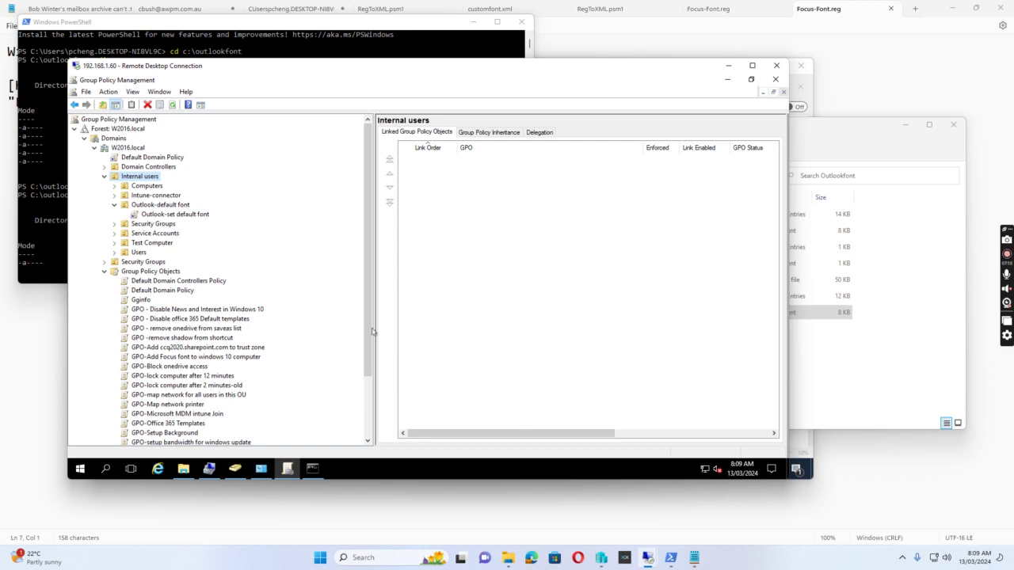
# In the .105 session, cancel the registry export and close Registry Editor, Stationery and Options.
pyautogui.moveTo(648, 559)
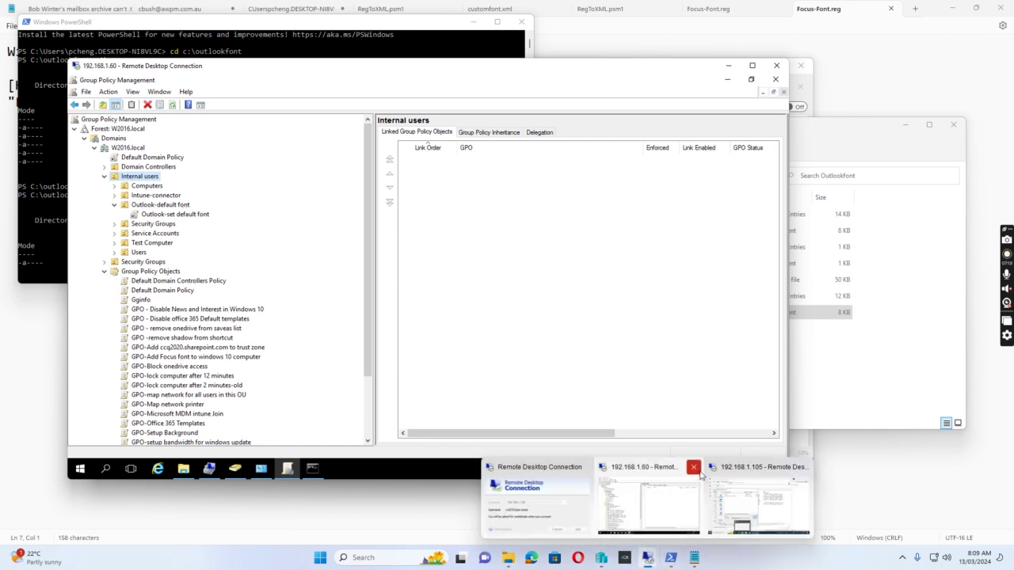
pyautogui.click(755, 473)
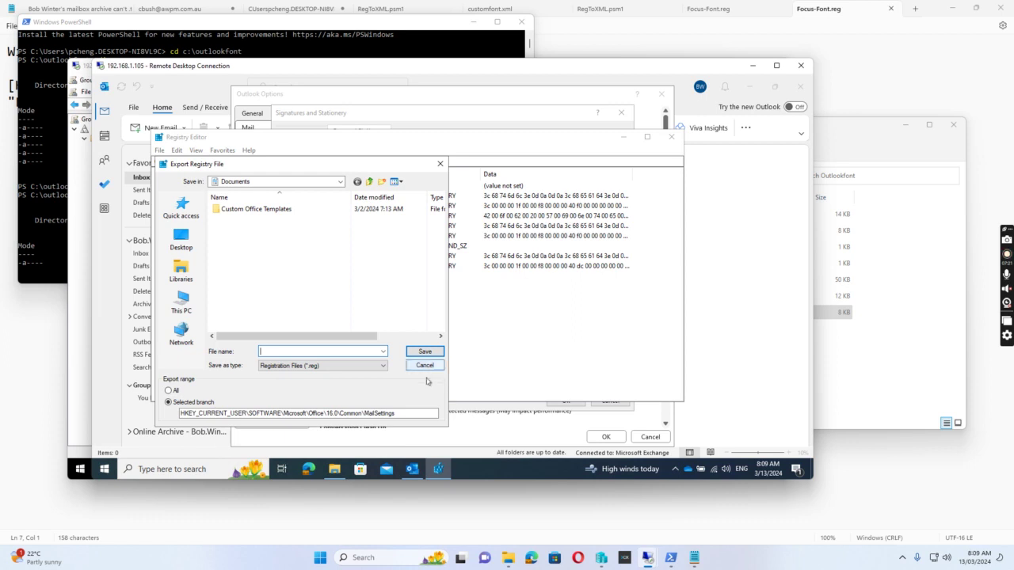
pyautogui.click(425, 366)
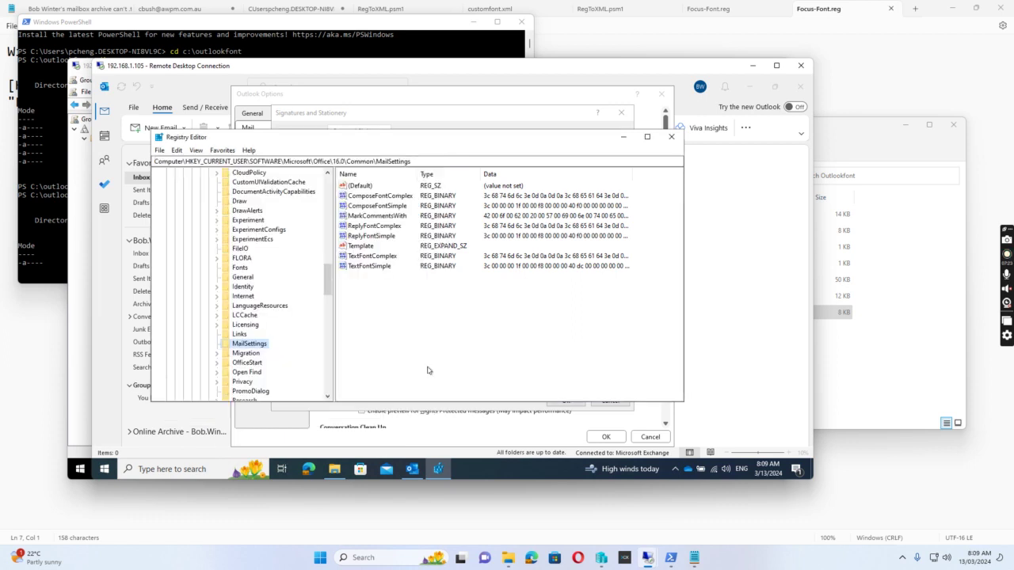
pyautogui.click(663, 140)
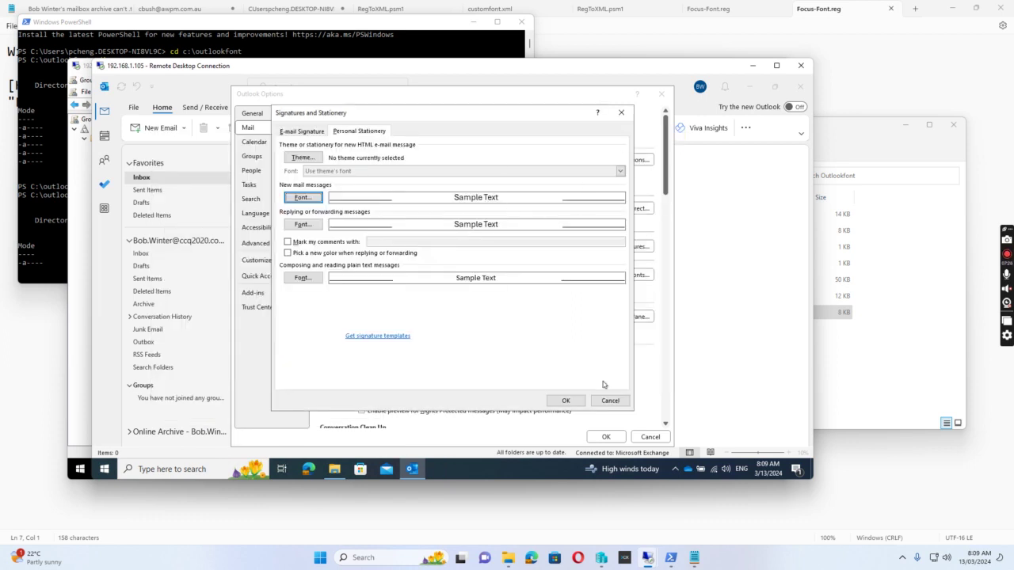
pyautogui.click(614, 404)
pyautogui.click(650, 437)
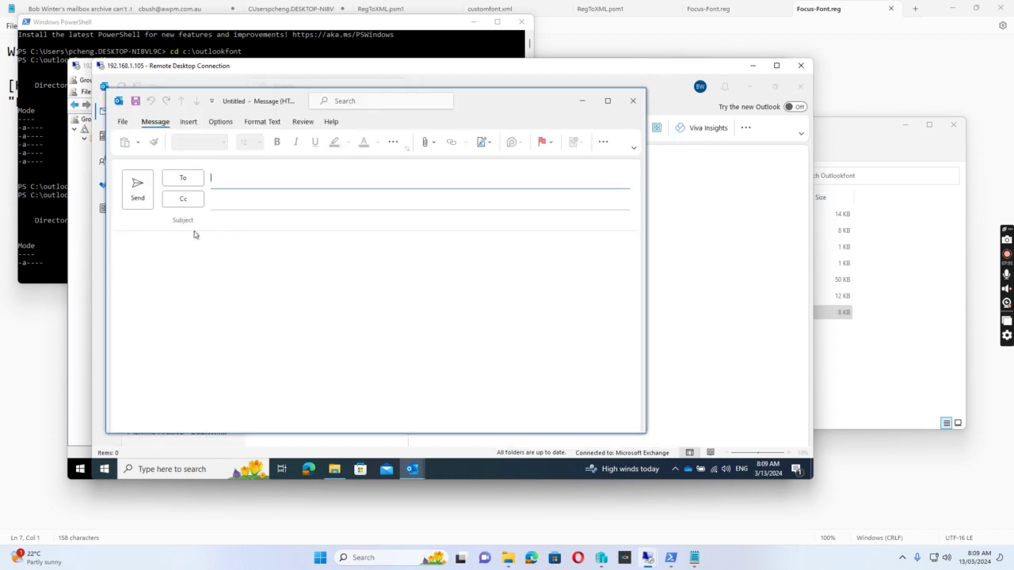
# Check the test message body font is still Aptos (Body) 12, close it, and return.
pyautogui.click(183, 257)
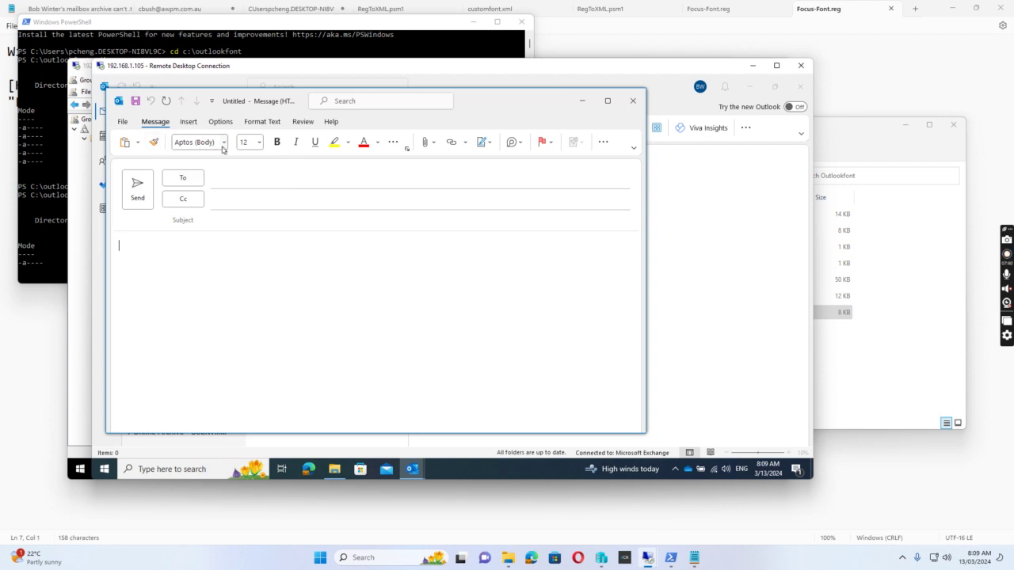
pyautogui.click(633, 103)
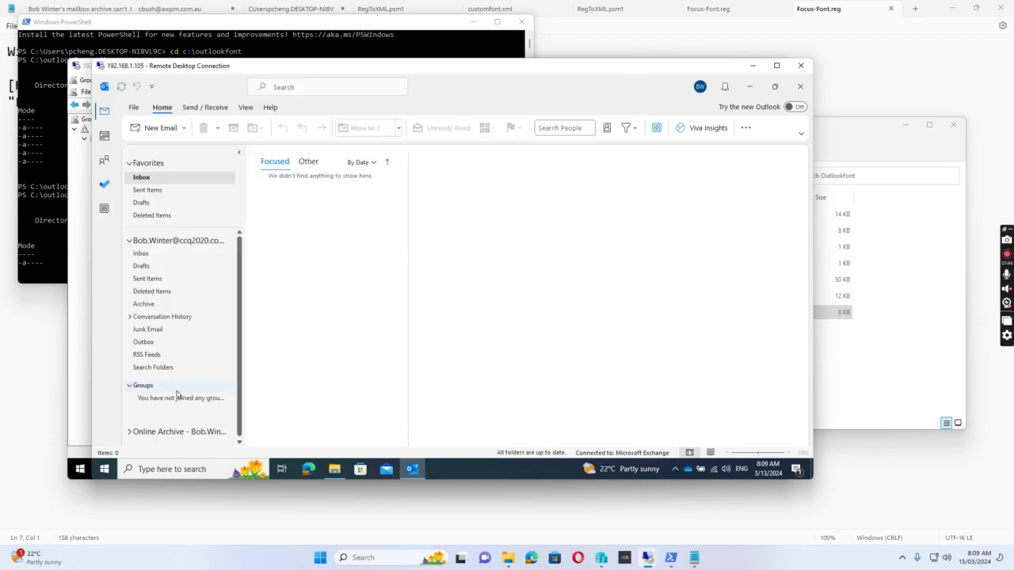
pyautogui.hotkey('alt', 'Tab')
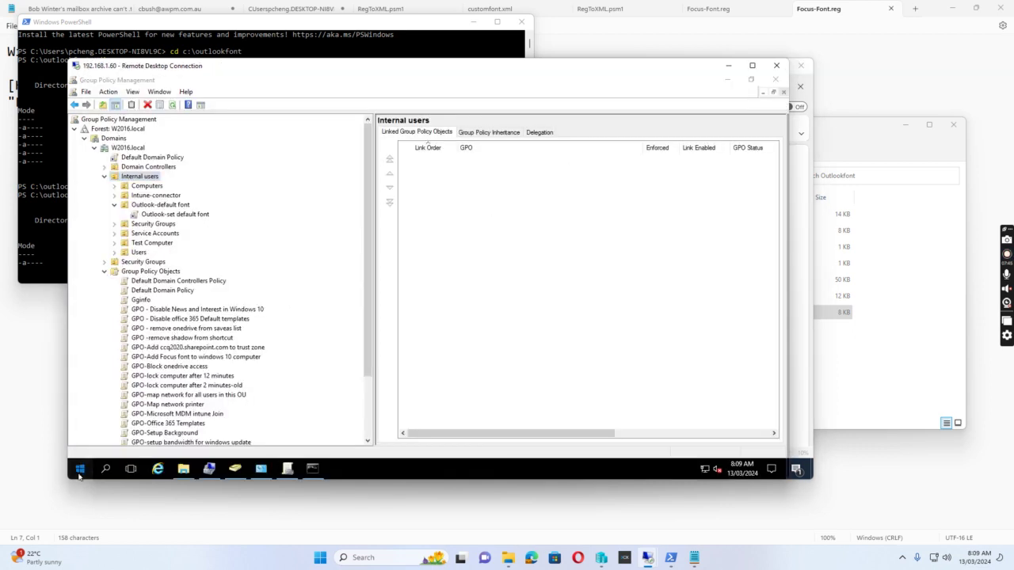
# Minimize the server session window and sign the test user out of 192.168.1.105.
pyautogui.click(80, 469)
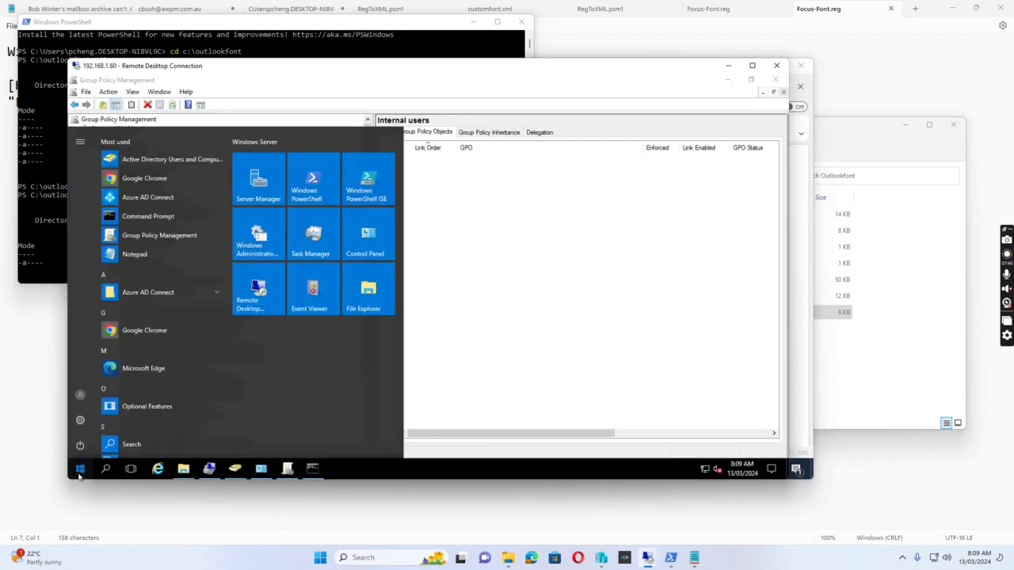
pyautogui.click(728, 65)
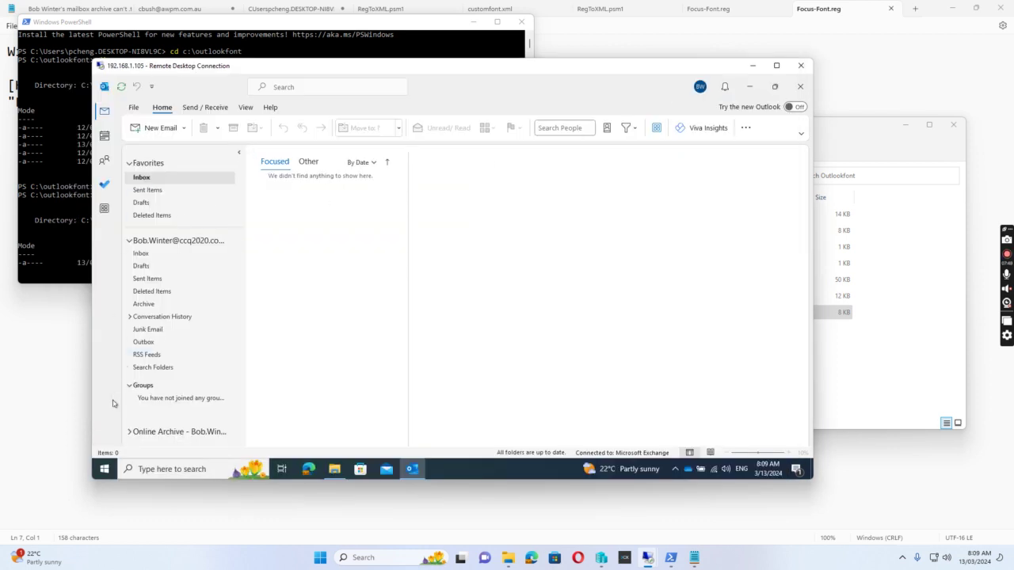
pyautogui.click(103, 469)
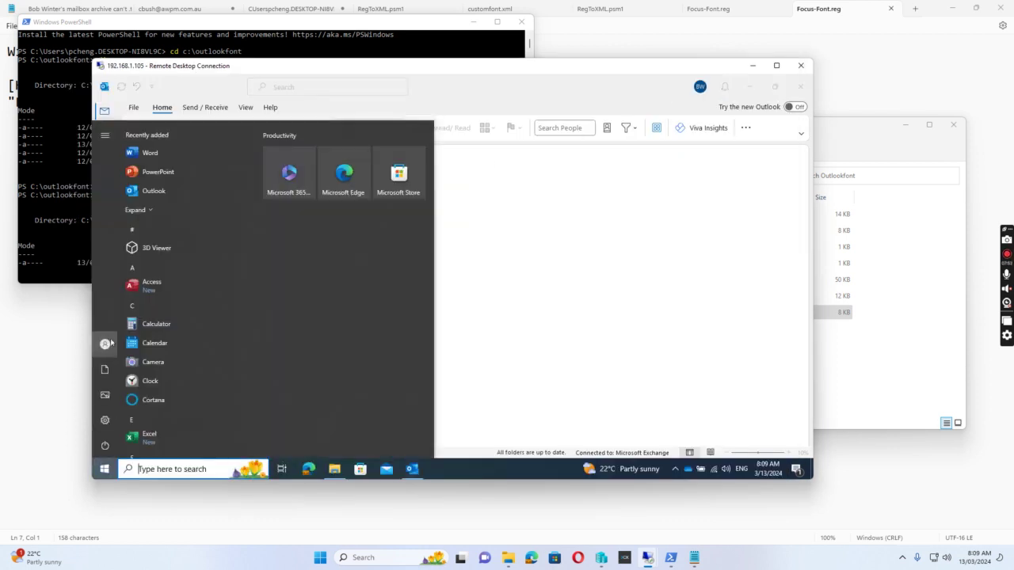
pyautogui.click(107, 345)
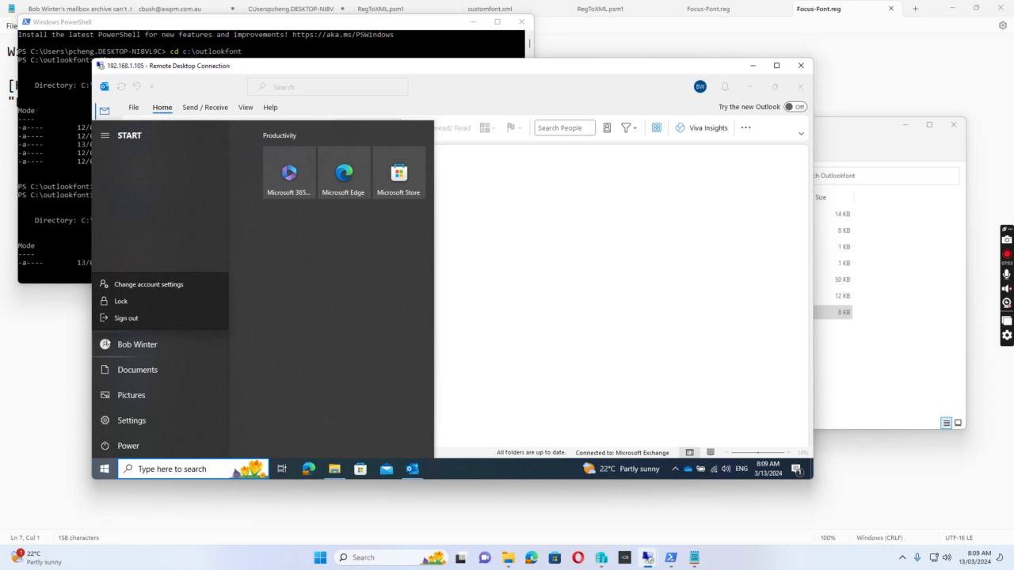
pyautogui.click(129, 321)
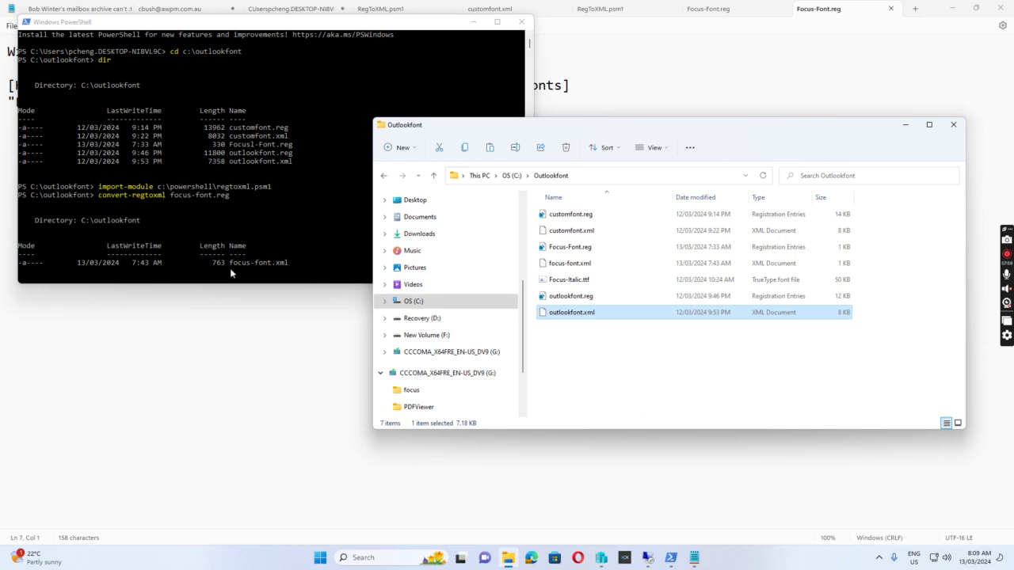
# Launch mstsc and reconnect to 192.168.1.105, trusting the host and entering the user's password.
pyautogui.click(411, 558)
pyautogui.write('mstsc')
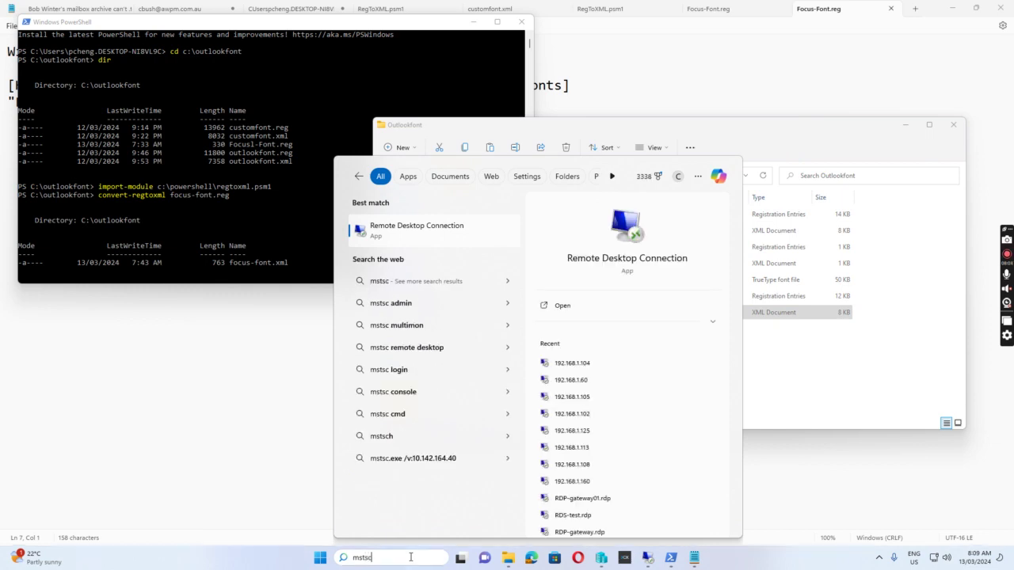
pyautogui.press('Return')
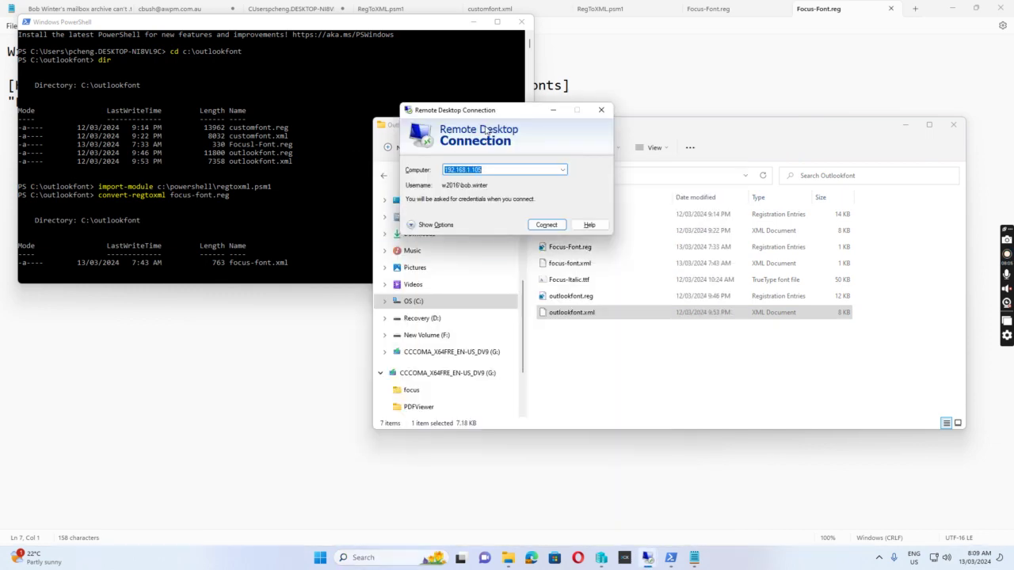
pyautogui.click(548, 226)
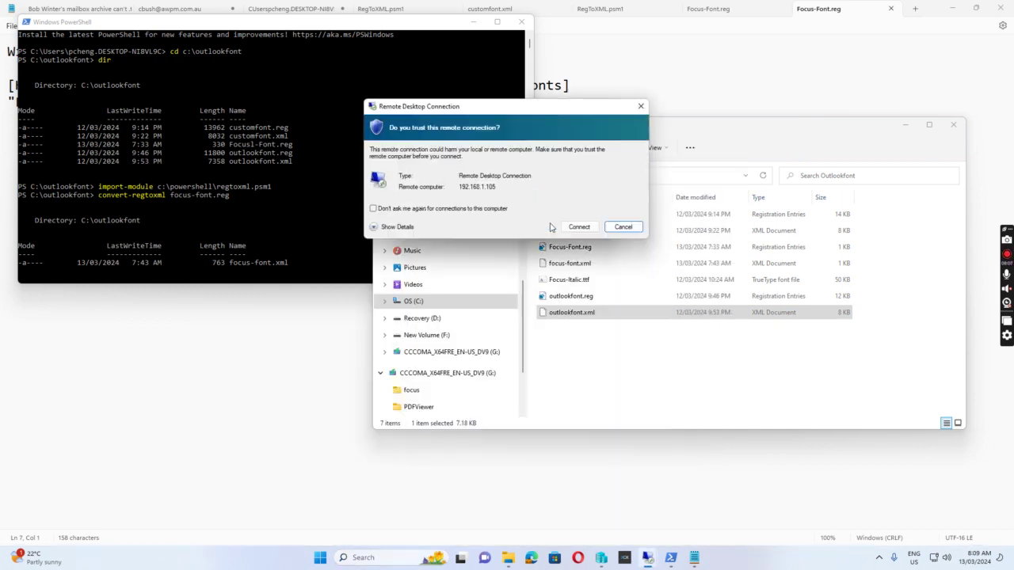
pyautogui.click(577, 229)
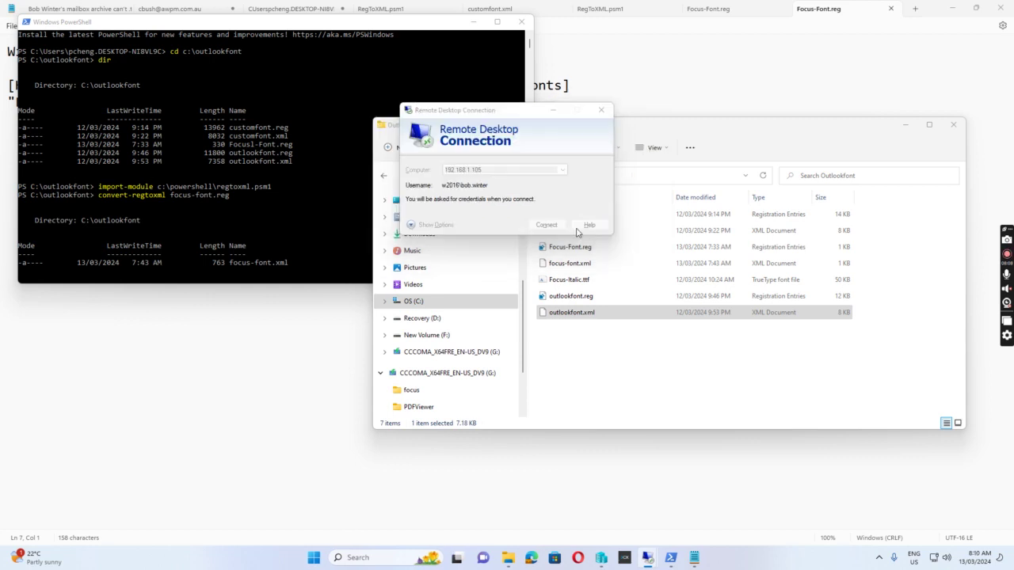
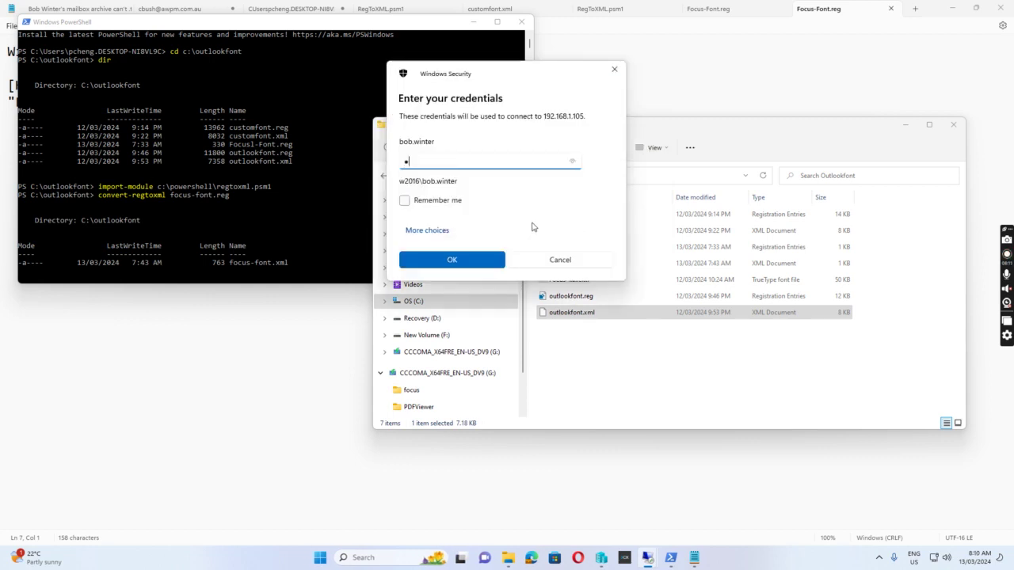
pyautogui.press('Return')
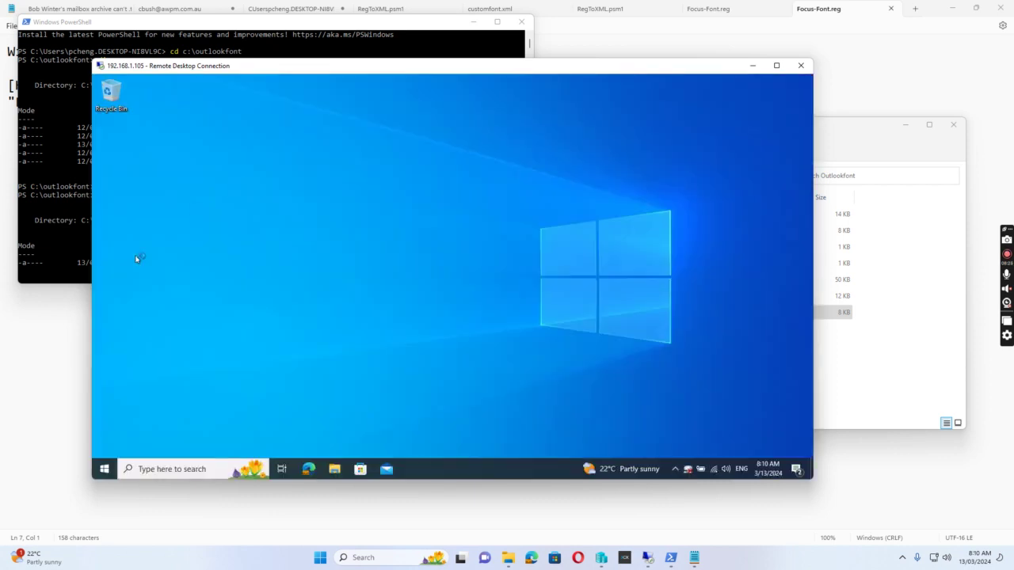
# Launch Outlook from the Start menu, dismiss the notice, and verify a new email's body uses Calibri 11.
pyautogui.click(104, 469)
pyautogui.scroll(-10, 163, 342)
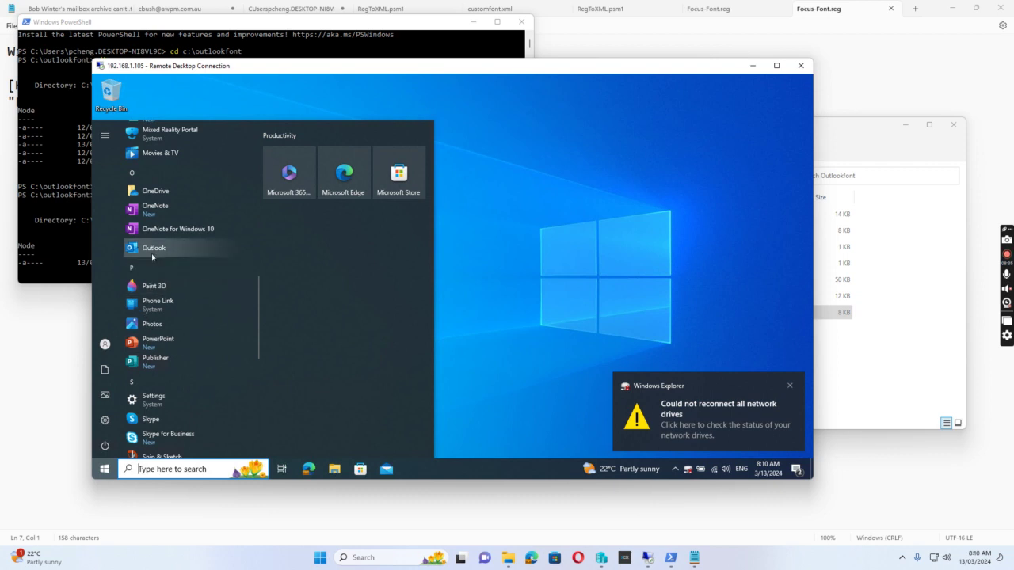
pyautogui.click(154, 248)
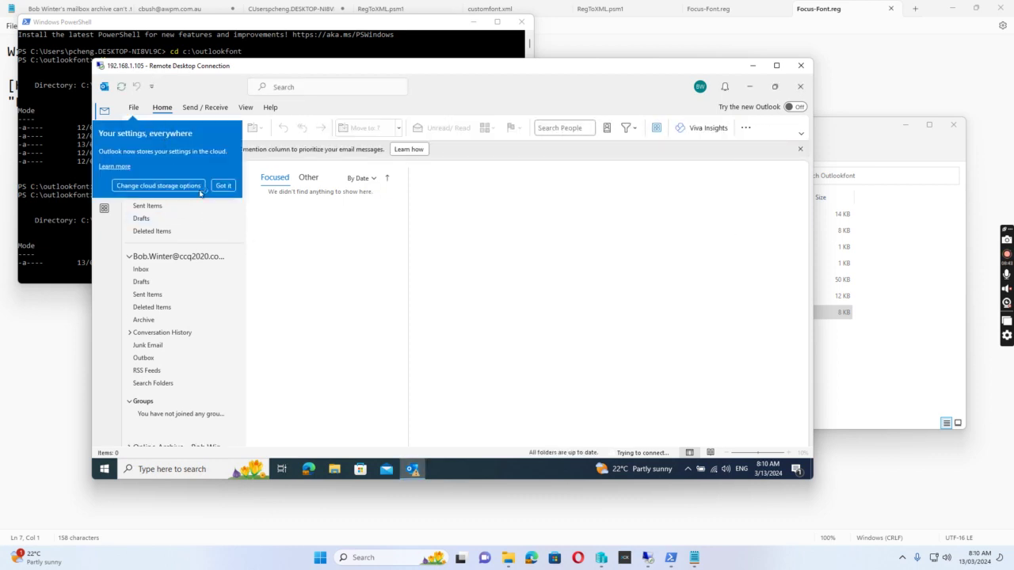
pyautogui.click(222, 185)
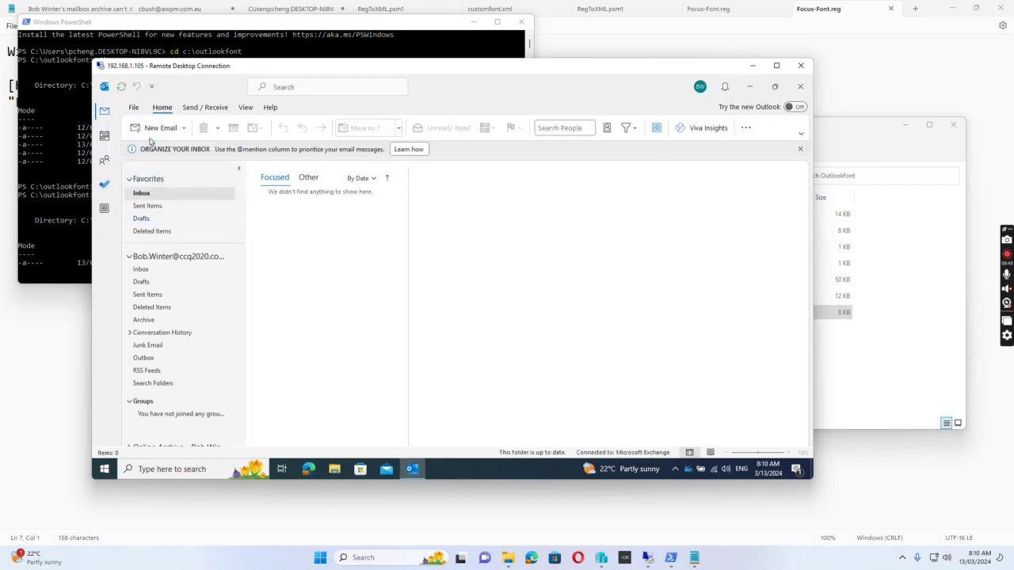
pyautogui.click(158, 128)
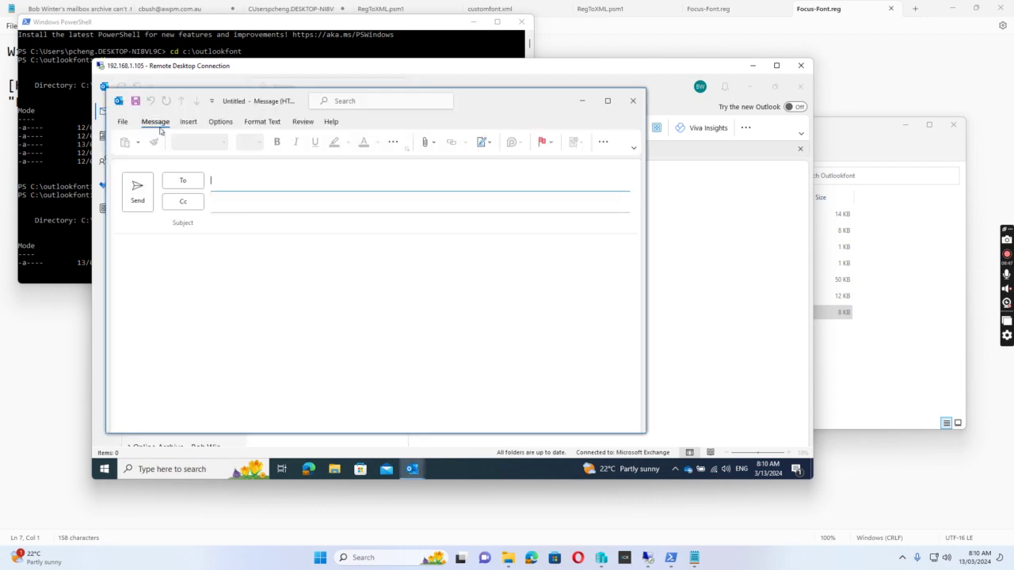
pyautogui.click(150, 261)
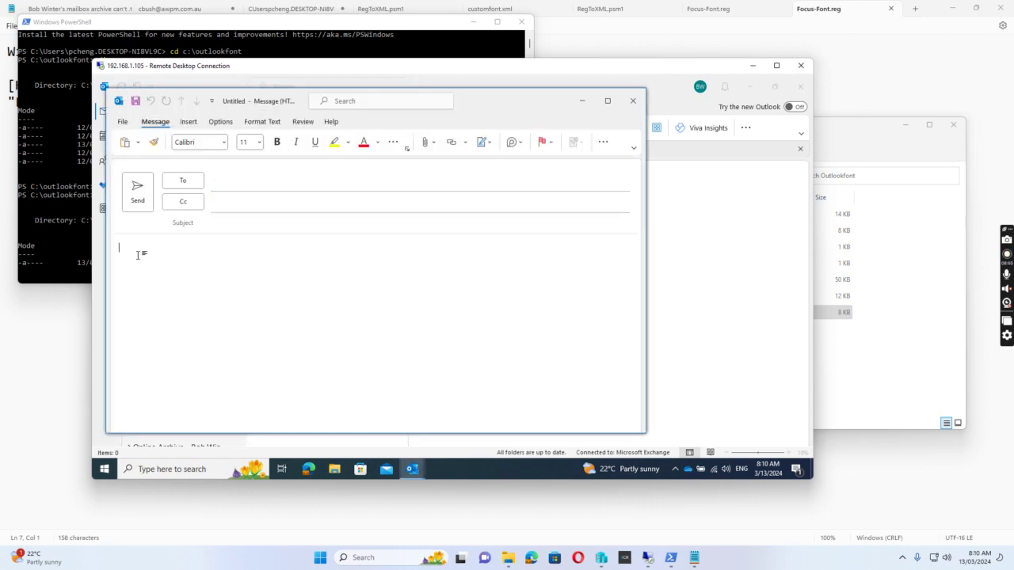